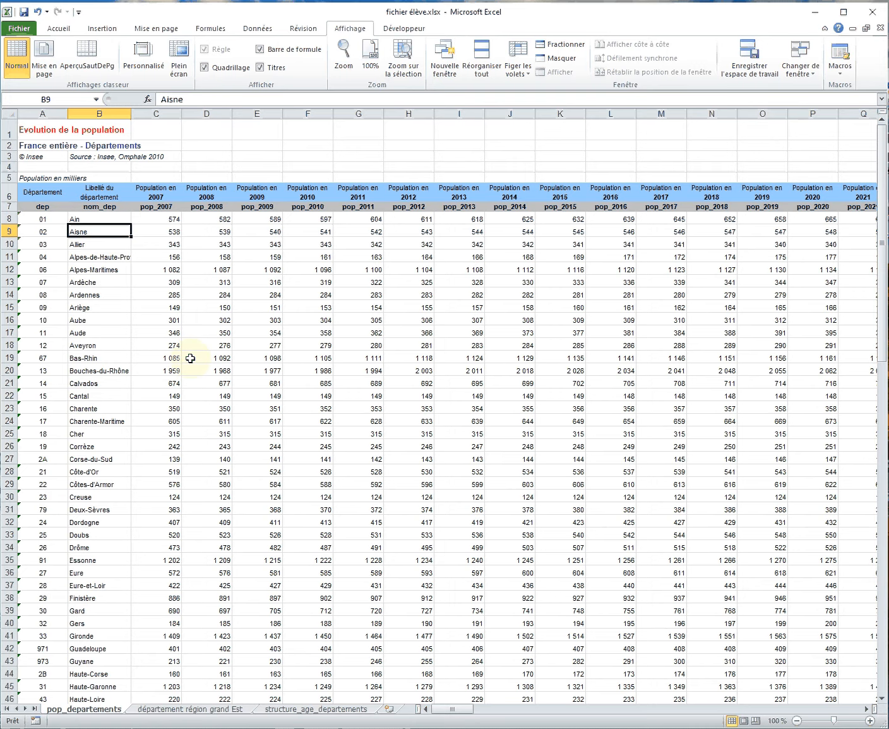
Look through the department rows of the population table.
scroll(305, 360, "down", 4)
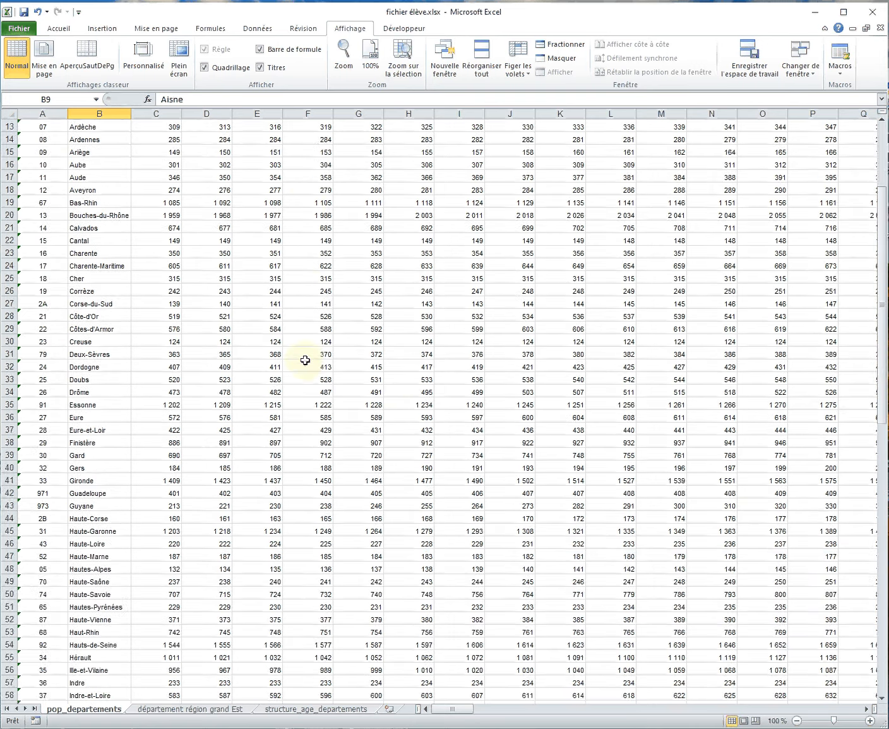
scroll(305, 360, "down", 10)
scroll(422, 387, "up", 6)
scroll(428, 389, "up", 8)
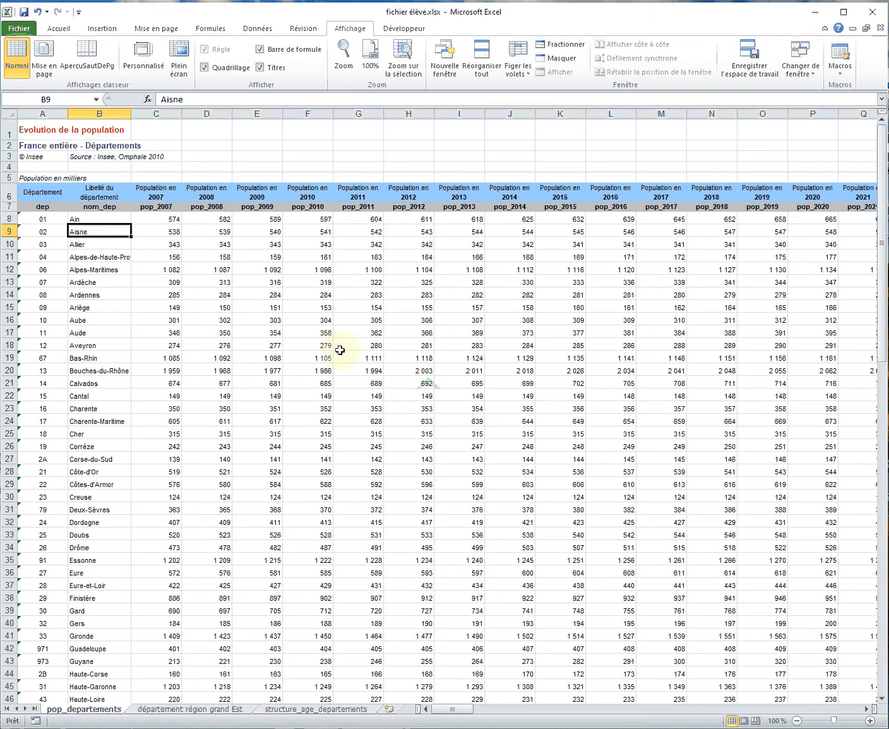
scroll(339, 349, "down", 14)
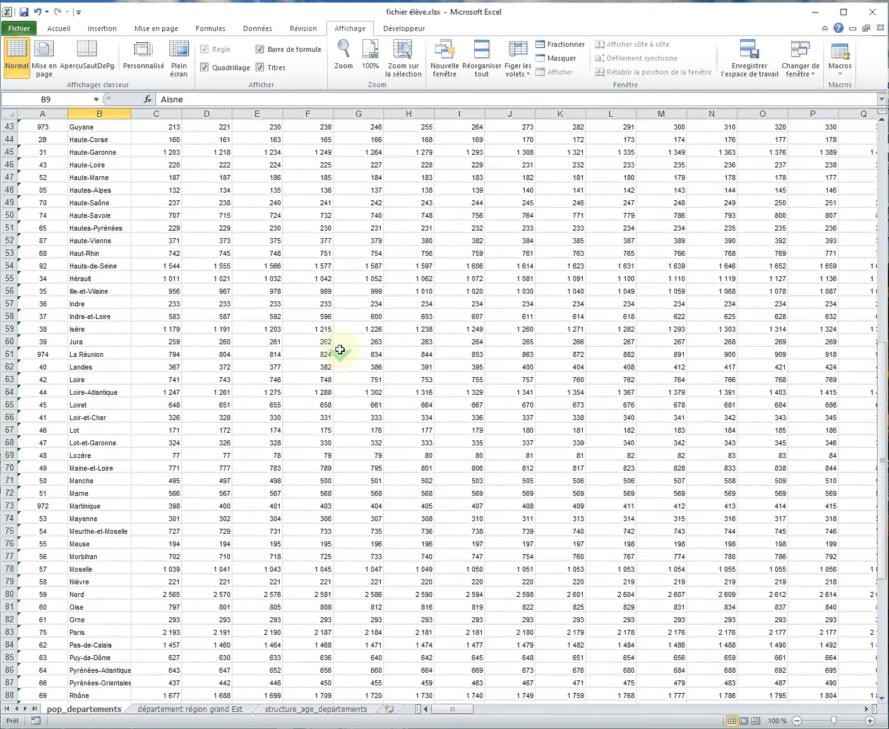
scroll(340, 350, "up", 2)
scroll(340, 349, "up", 12)
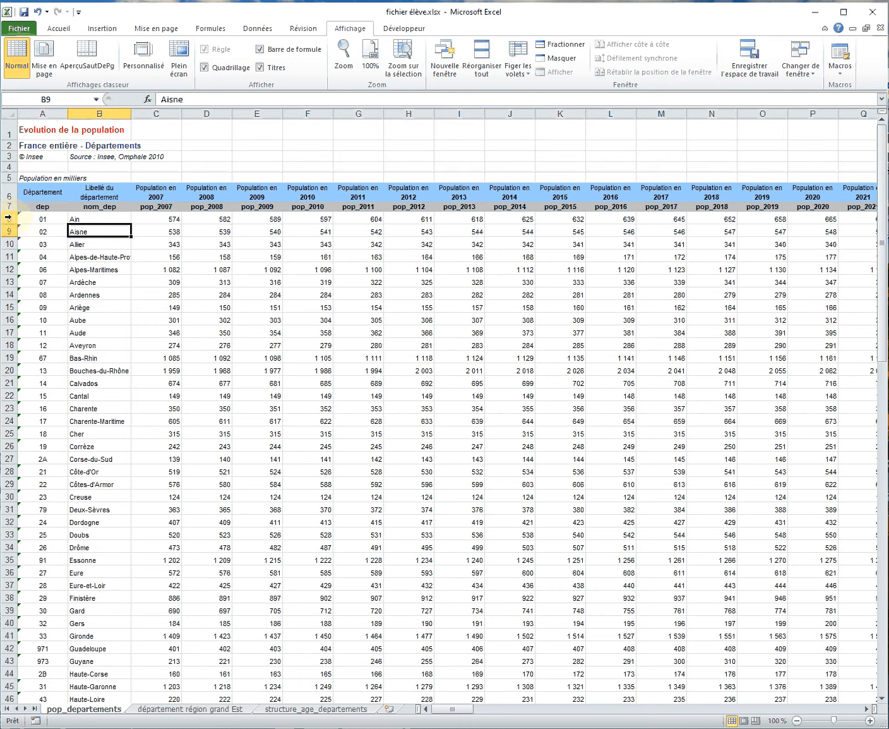
Freeze the panes at row 8 so rows 1 to 7, including the column headings, stay in view.
left_click(10, 219)
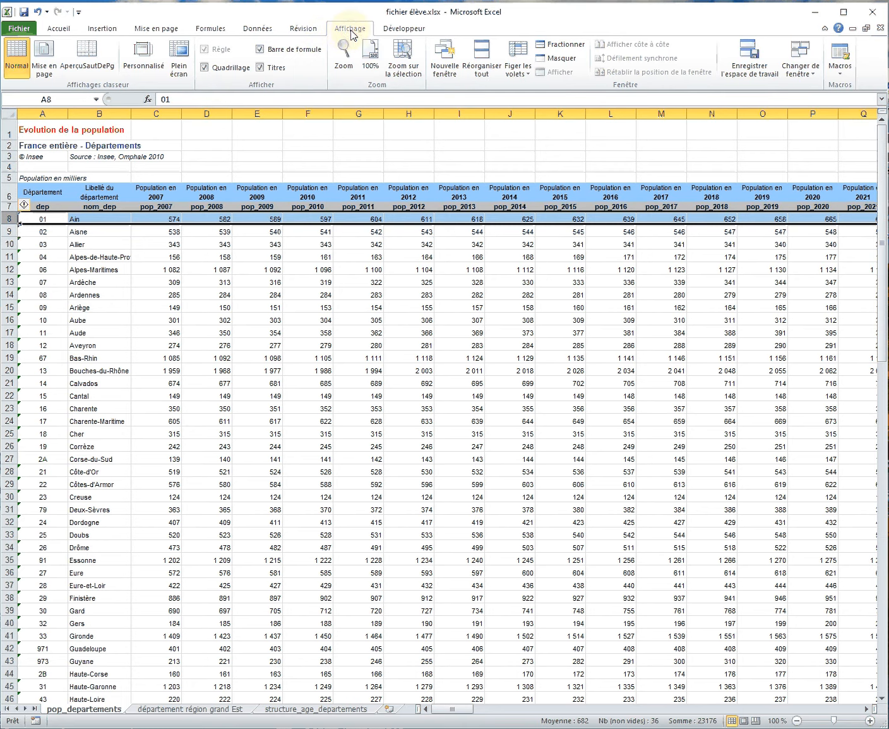
left_click(515, 60)
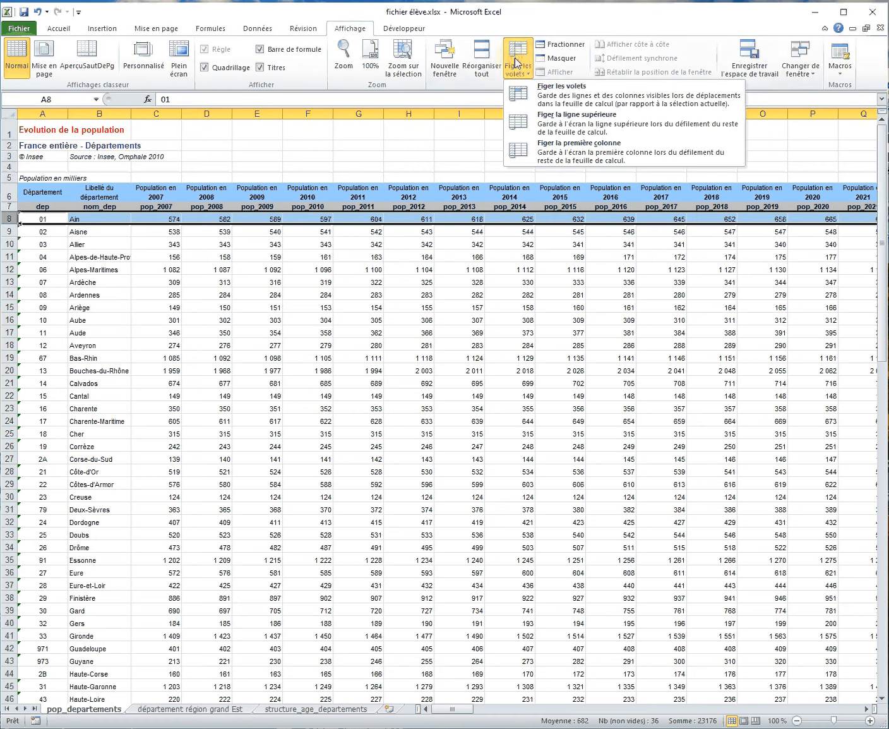
left_click(596, 93)
Check how the frozen heading rows behave across the department list, and view the option for unfreezing the panes.
scroll(402, 286, "down", 12)
scroll(402, 285, "down", 12)
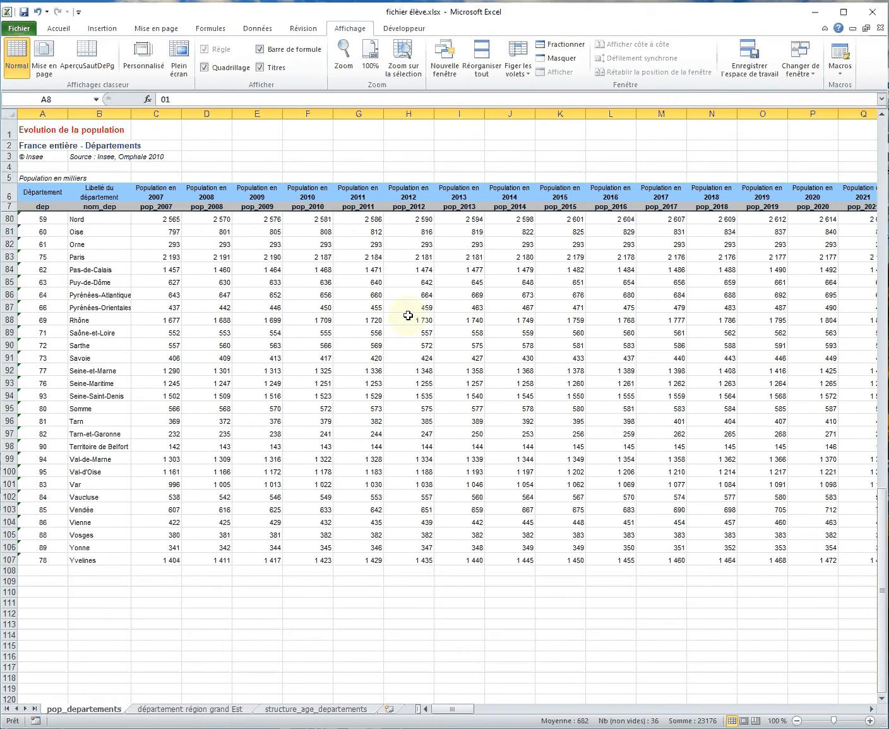
scroll(408, 316, "down", 2)
scroll(407, 315, "up", 20)
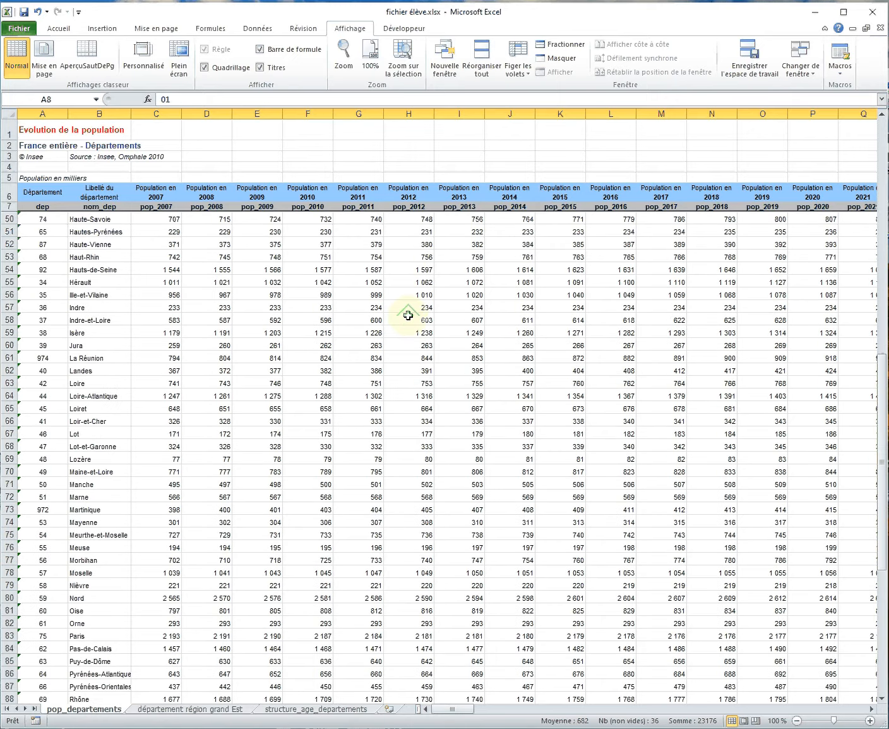
scroll(410, 236, "down", 10)
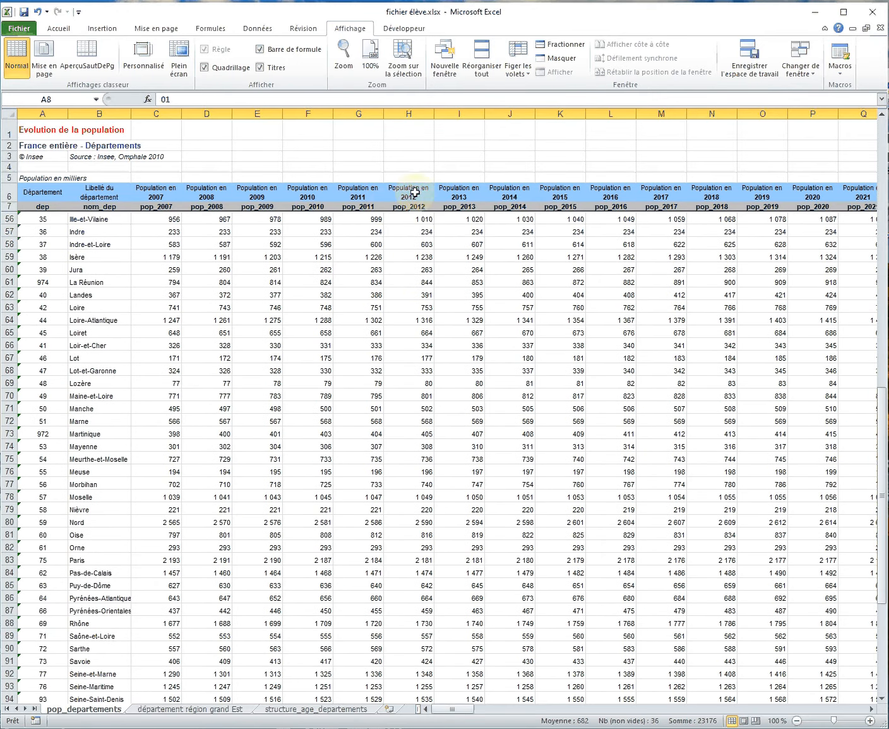
scroll(403, 259, "up", 10)
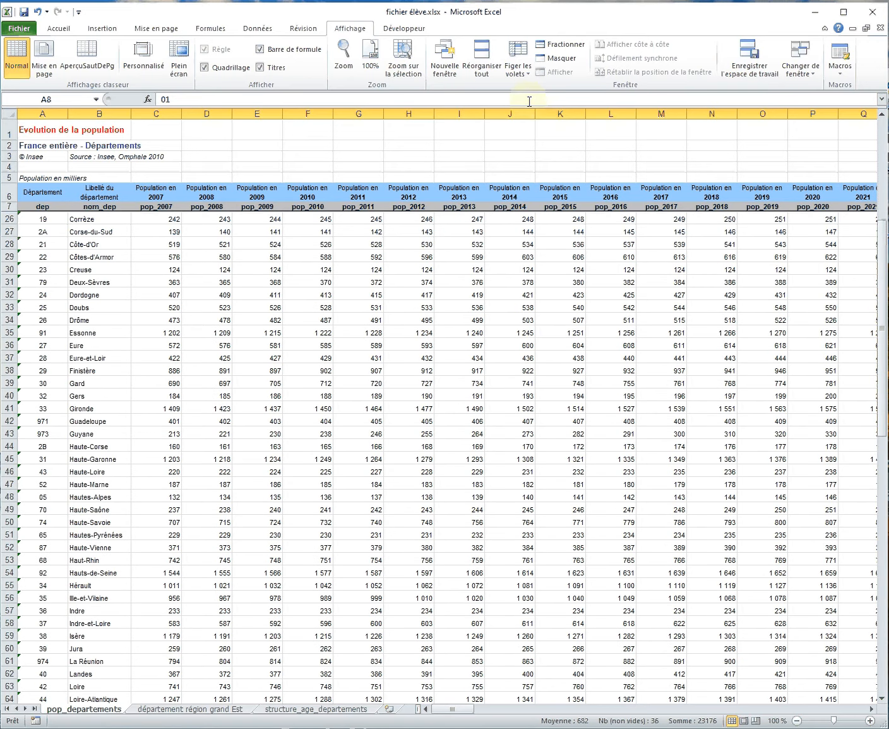
left_click(523, 59)
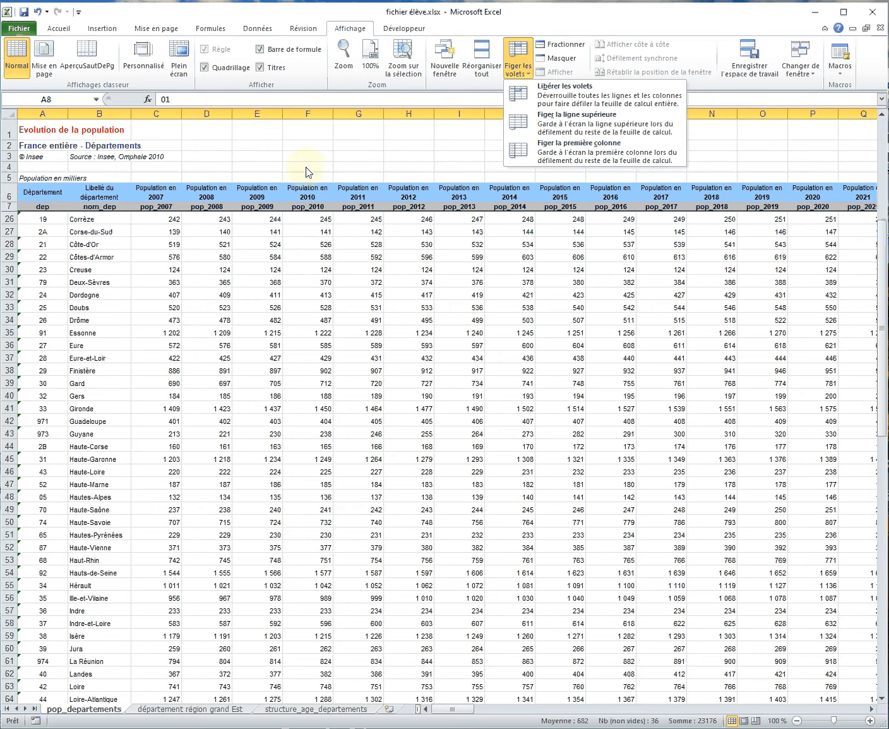
scroll(307, 169, "up", 6)
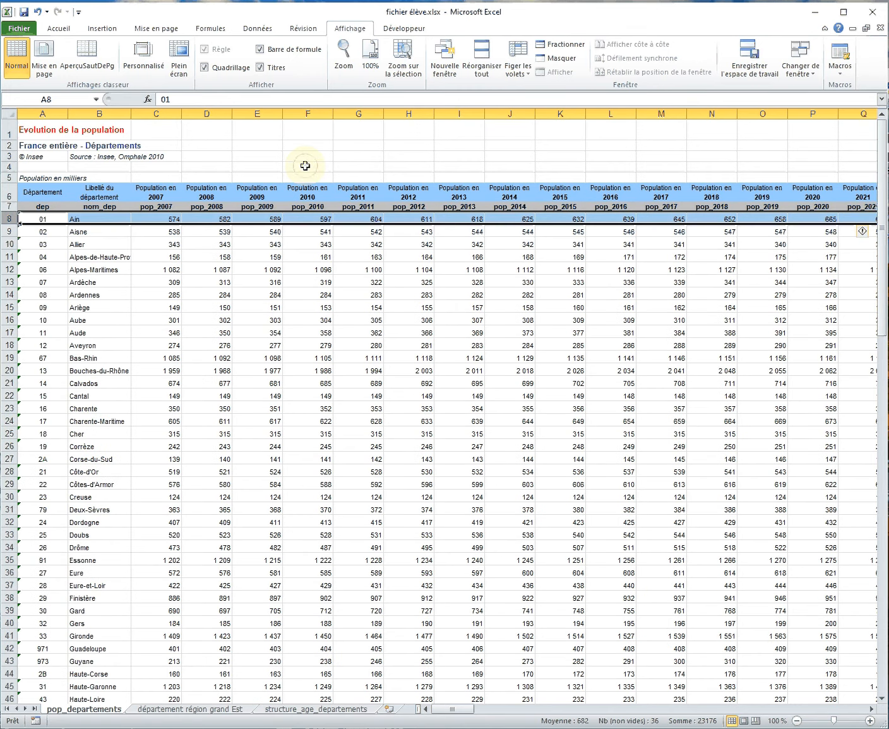
left_click(306, 377)
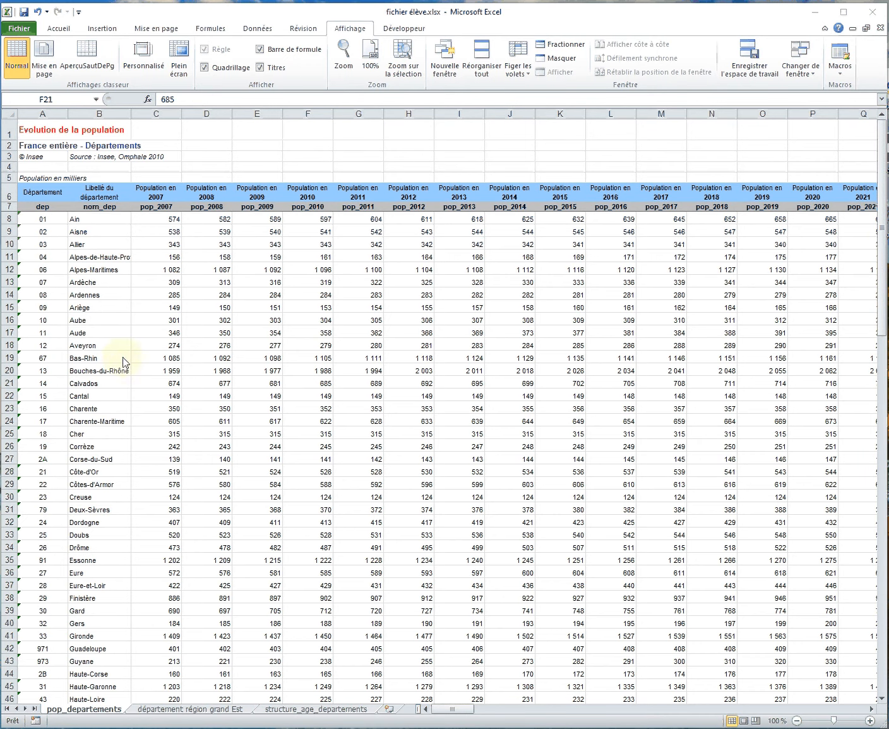
scroll(110, 410, "down", 4)
scroll(104, 331, "down", 6)
scroll(108, 379, "down", 10)
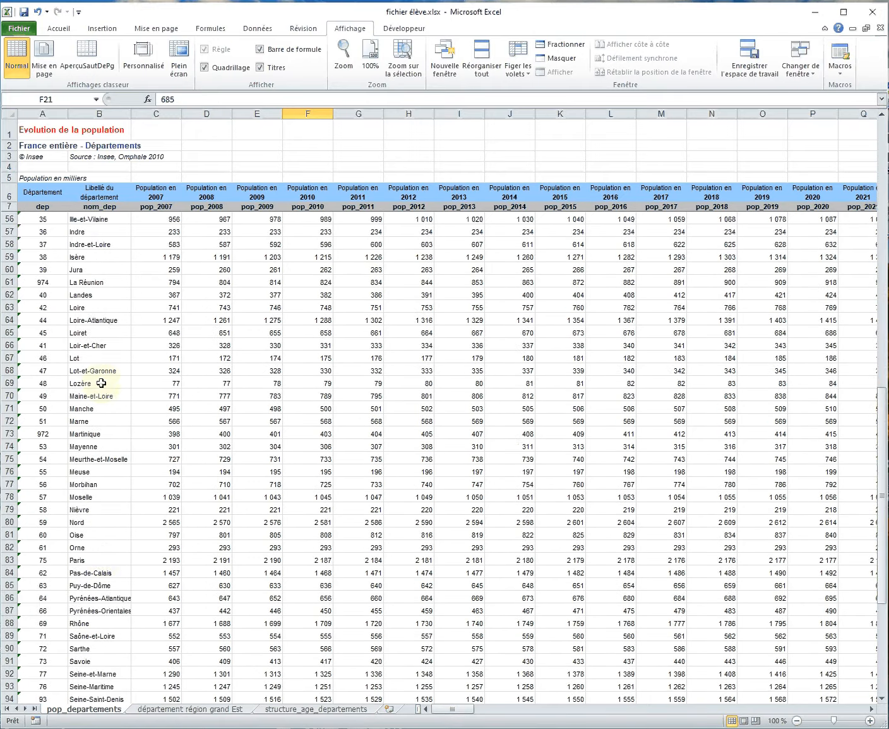
scroll(110, 461, "down", 2)
scroll(116, 508, "up", 20)
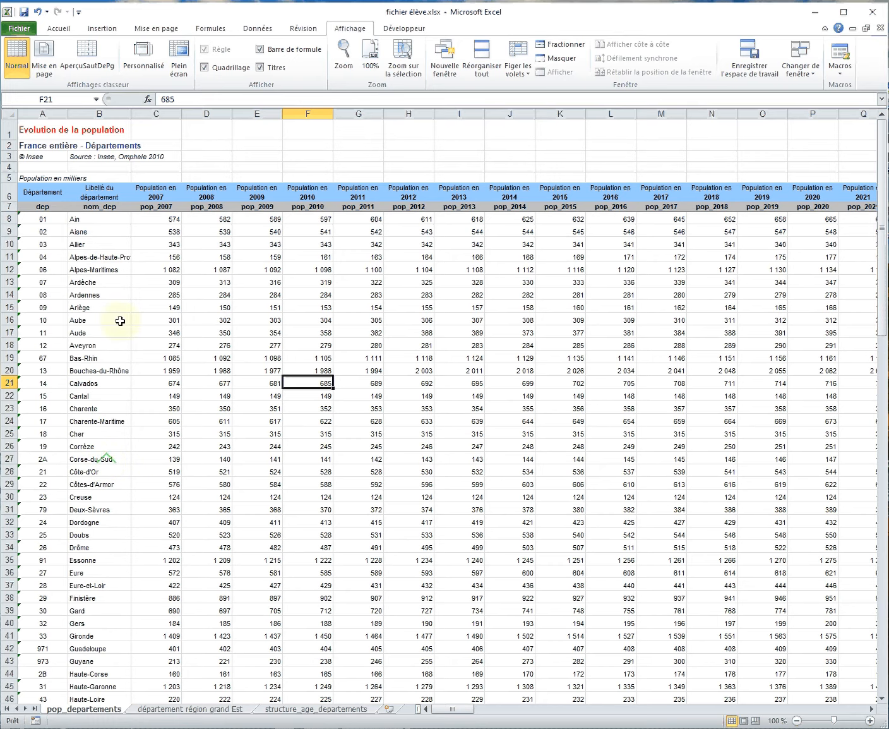
Add a filter to the nom_dep column, covering its heading in B7 through the last department in B107.
left_click(99, 207)
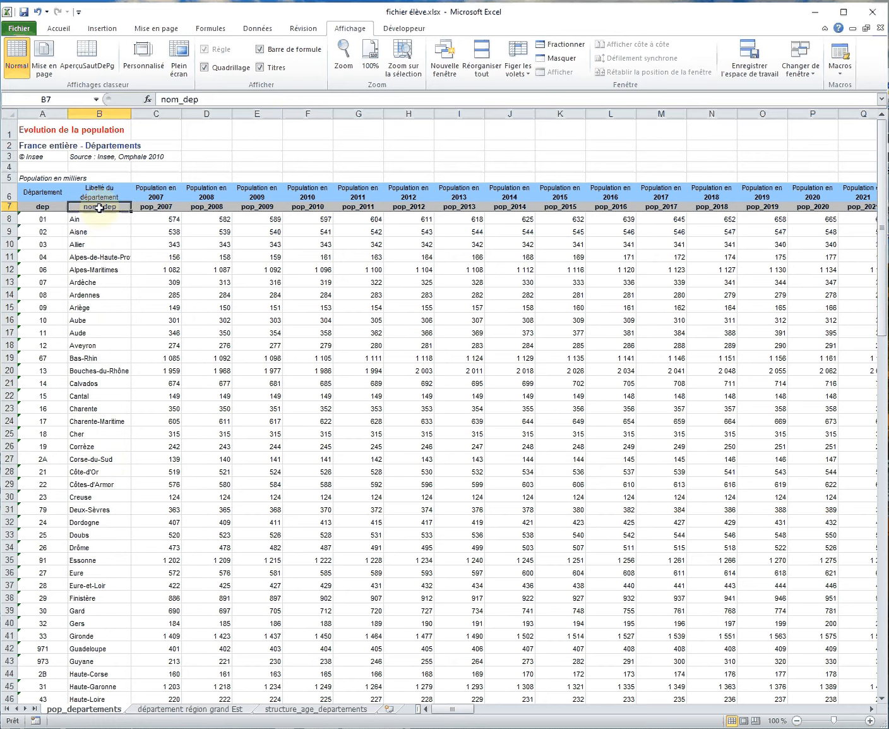
left_click_drag(100, 208, 109, 674)
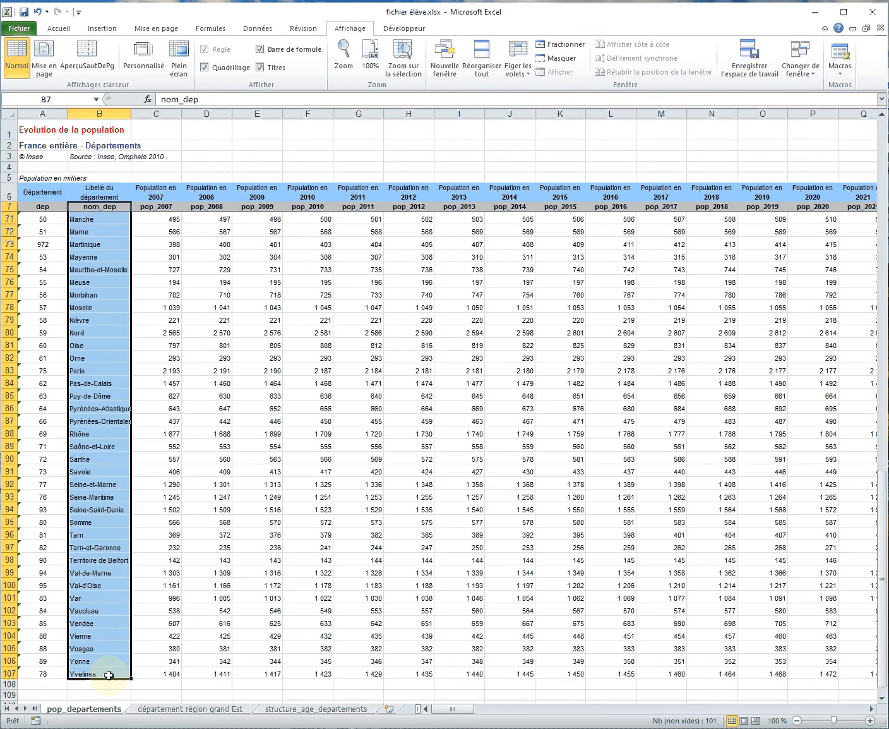
scroll(109, 675, "up", 20)
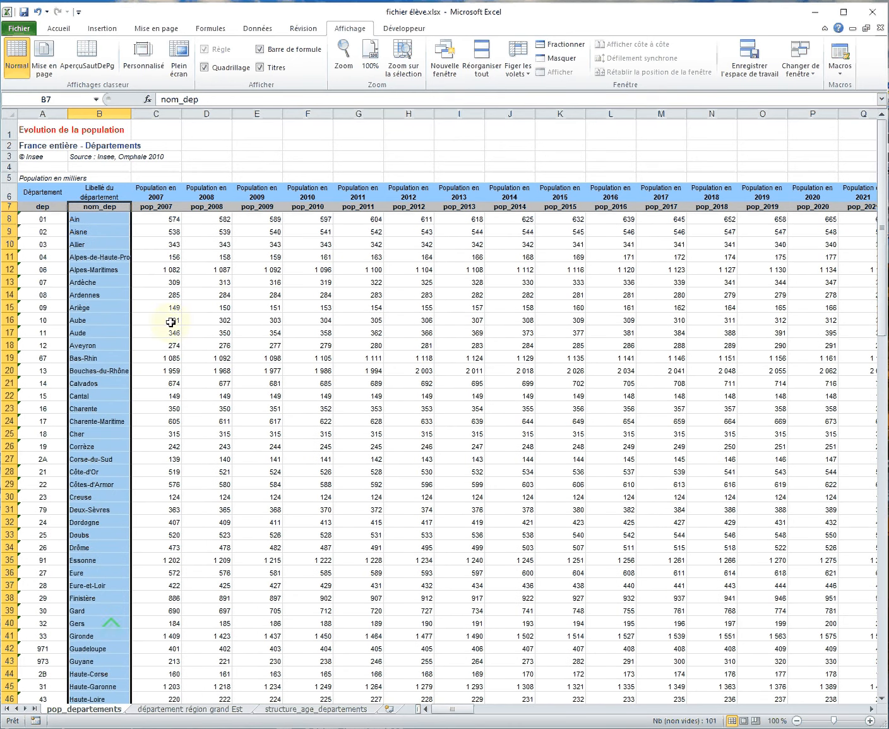
left_click(256, 29)
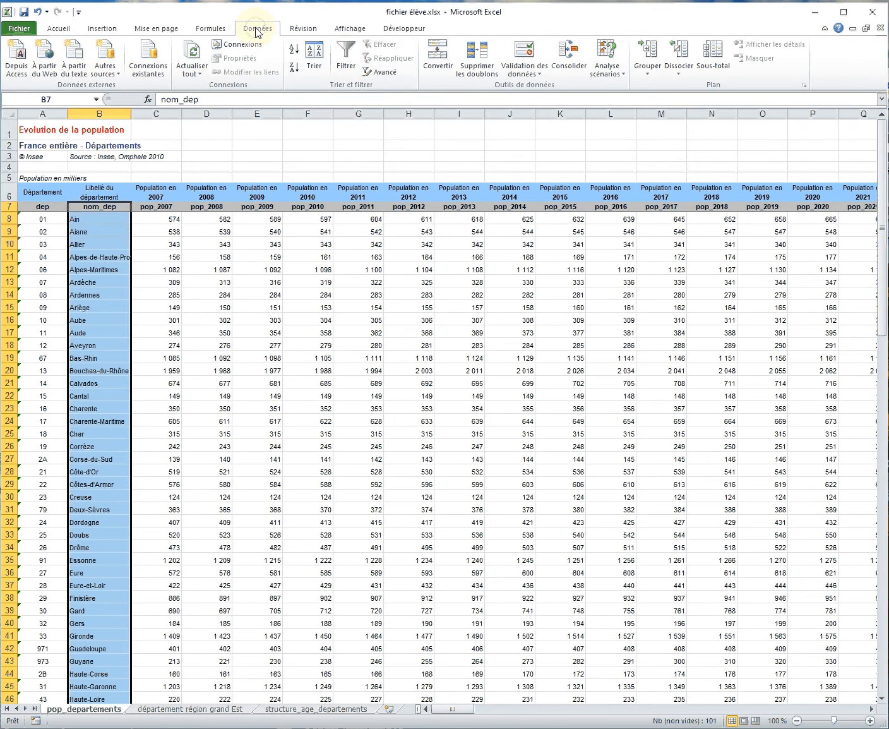
left_click(347, 61)
left_click(167, 282)
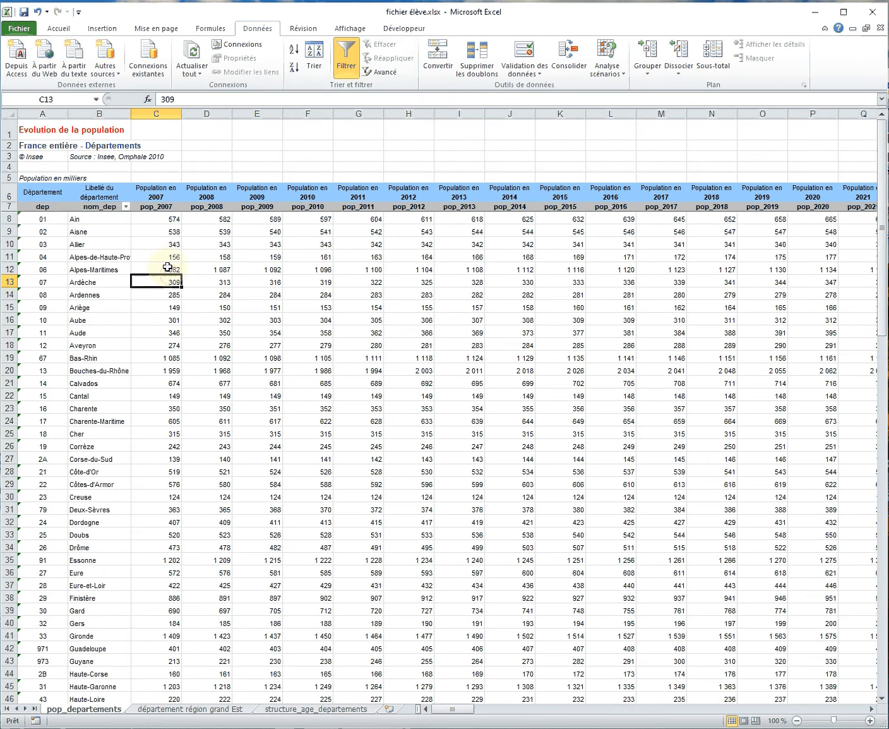
Filter the nom_dep column to show only Haute-Marne.
left_click(127, 207)
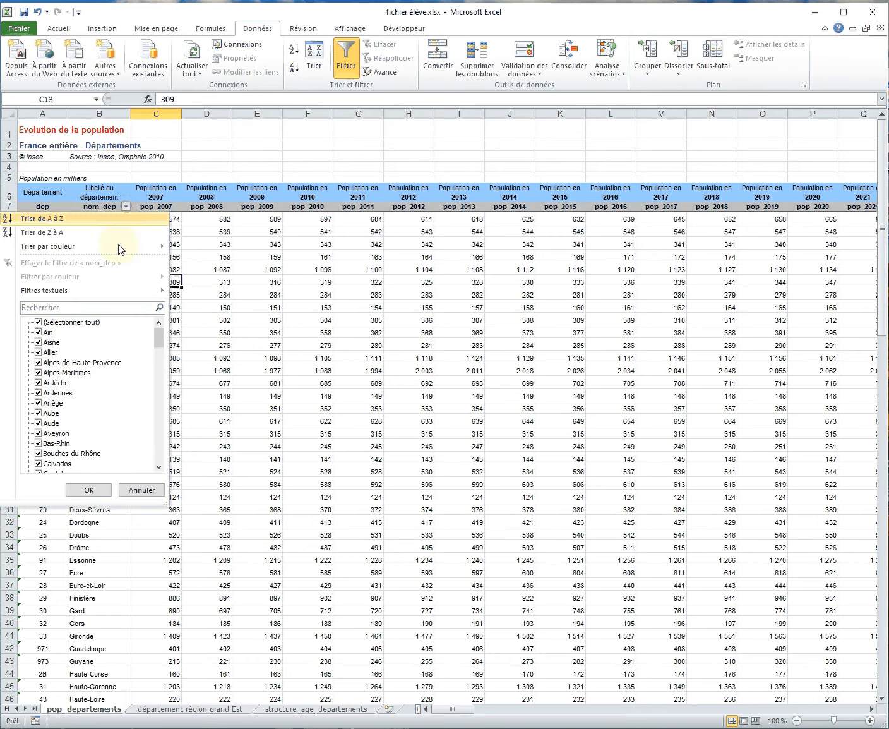
left_click(39, 323)
scroll(61, 409, "down", 14)
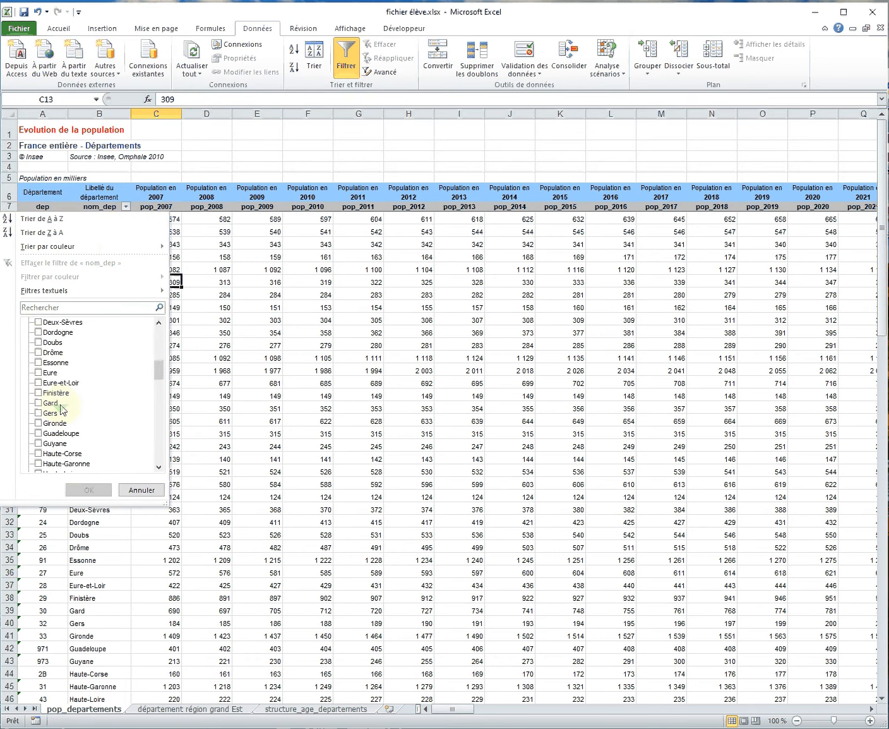
scroll(61, 409, "up", 2)
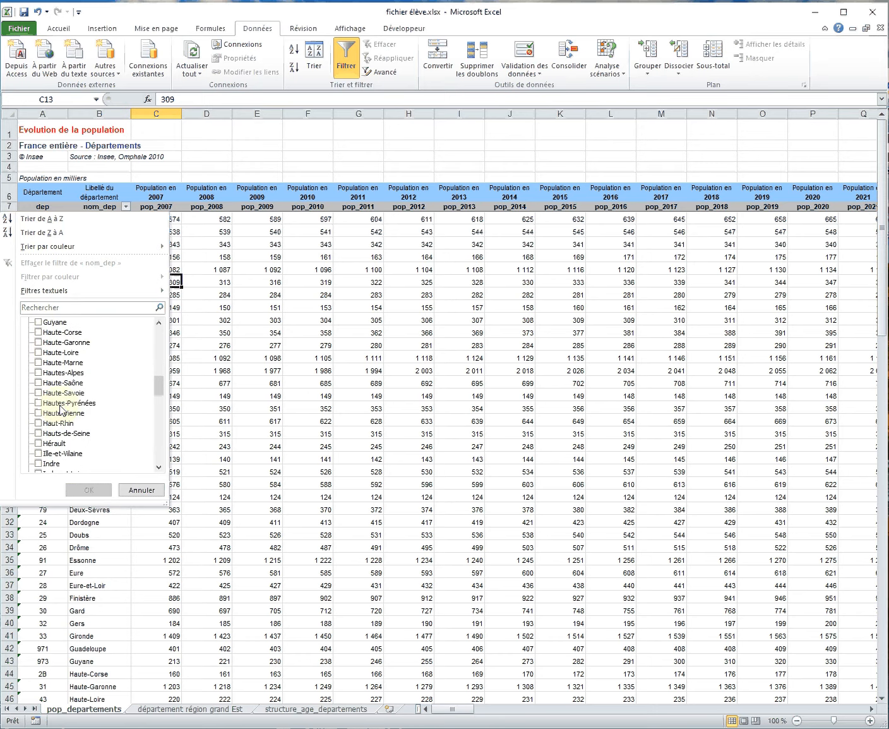
left_click(38, 362)
left_click(95, 490)
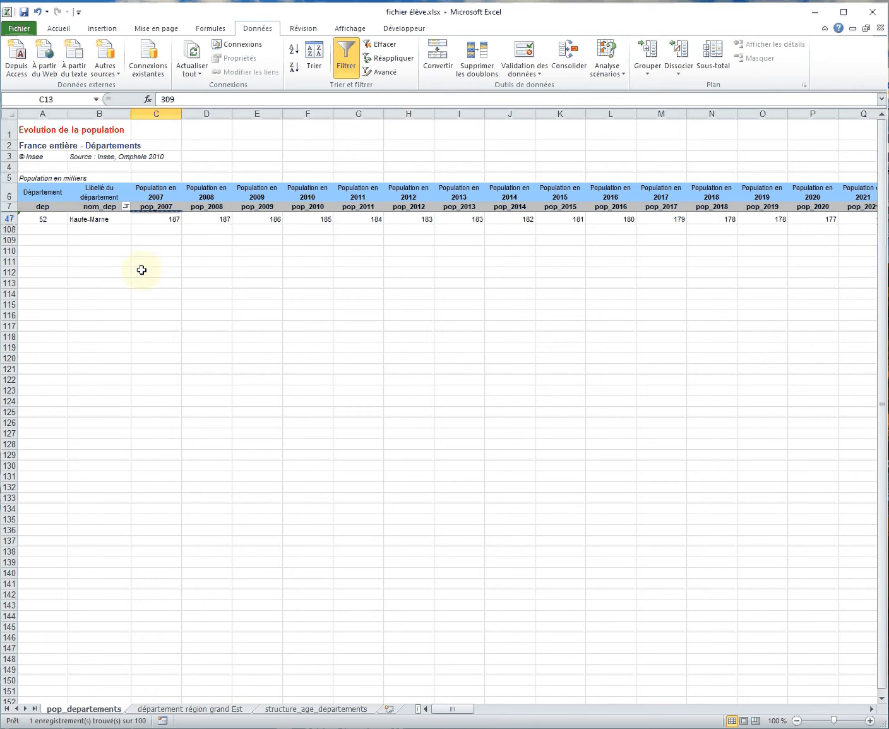
Restore all departments in the nom_dep filter.
left_click(125, 205)
left_click(39, 322)
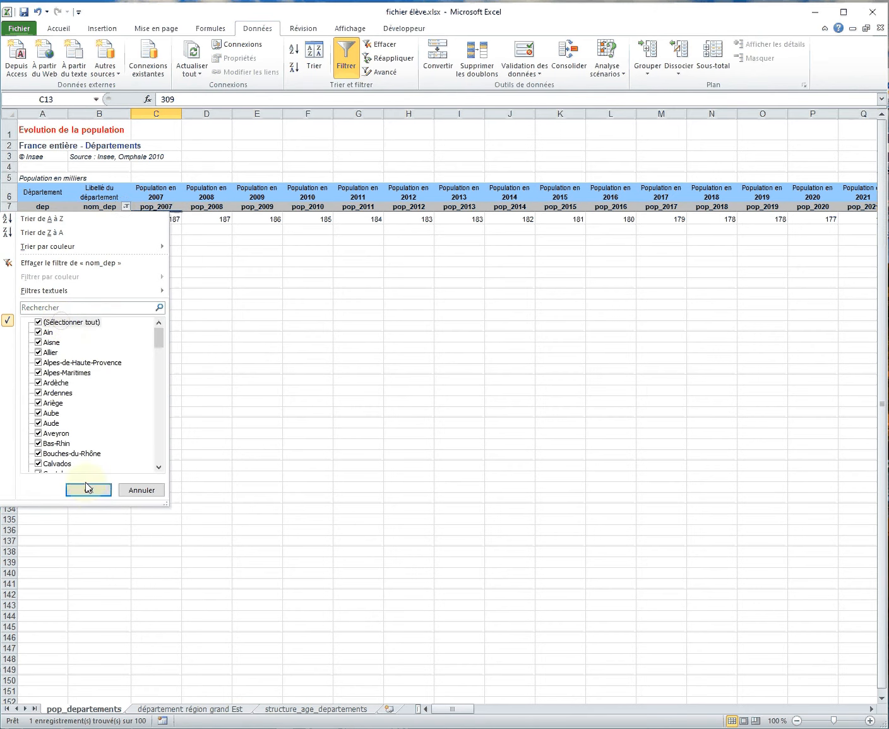
left_click(88, 490)
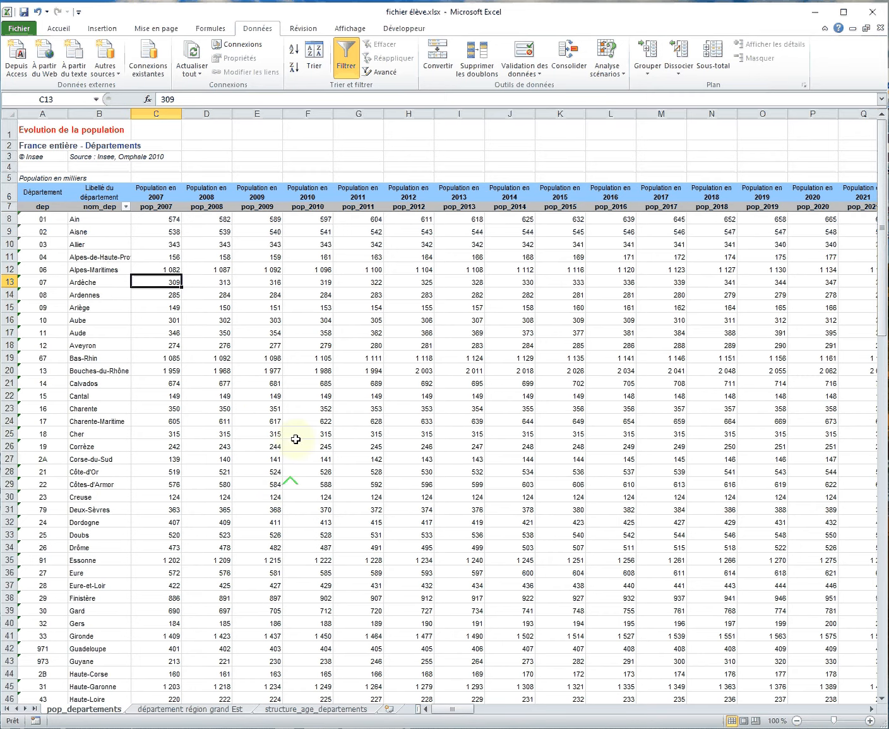
Open the sort settings for the population table and set them to sort by nom_dep values from A to Z.
left_click(233, 387)
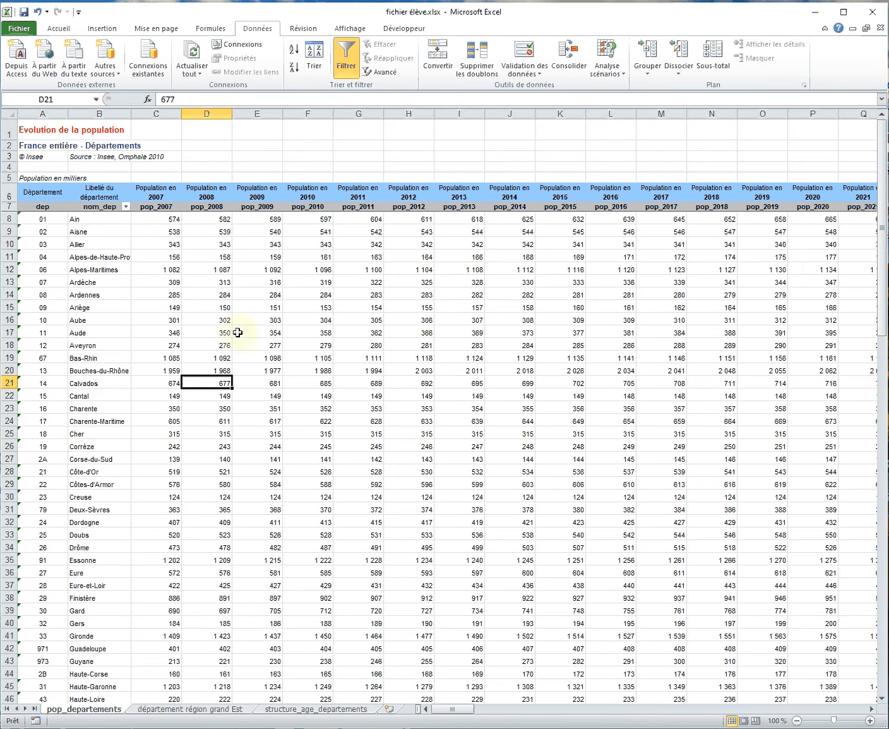
left_click(312, 54)
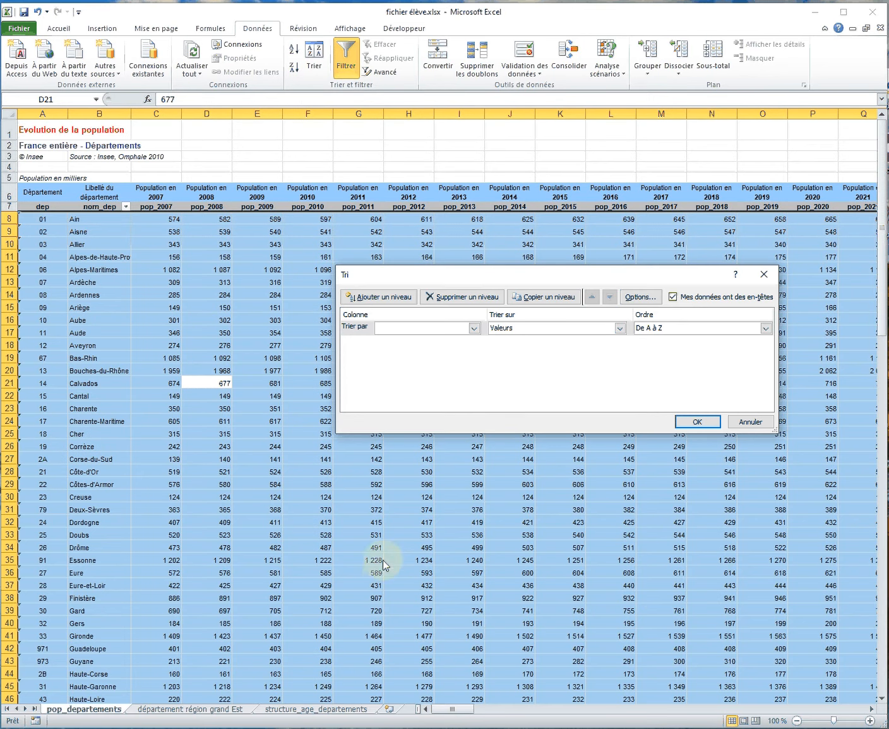
left_click(474, 328)
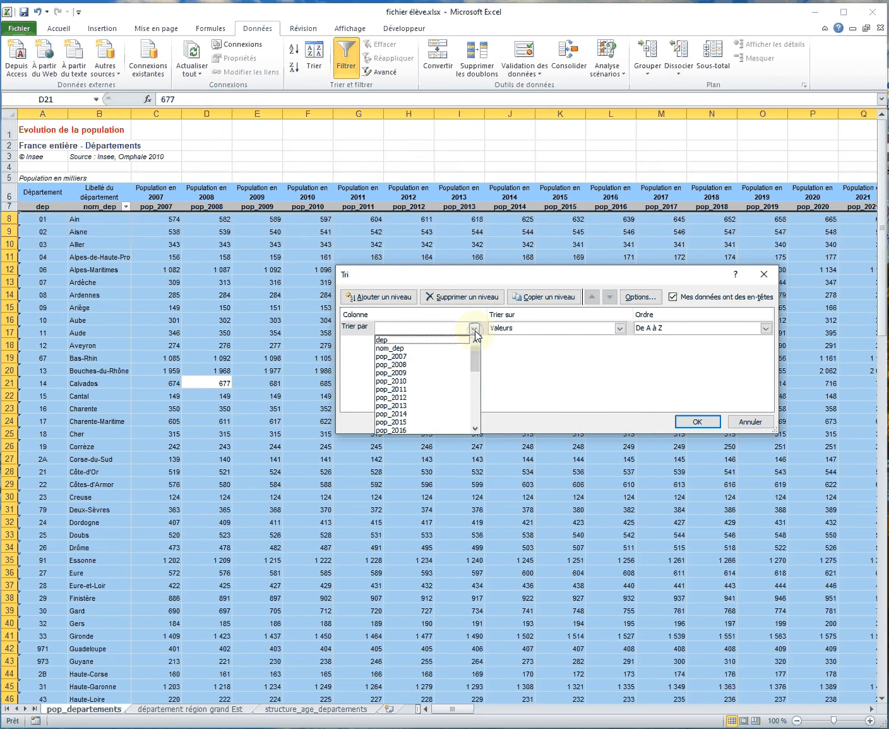
left_click(426, 349)
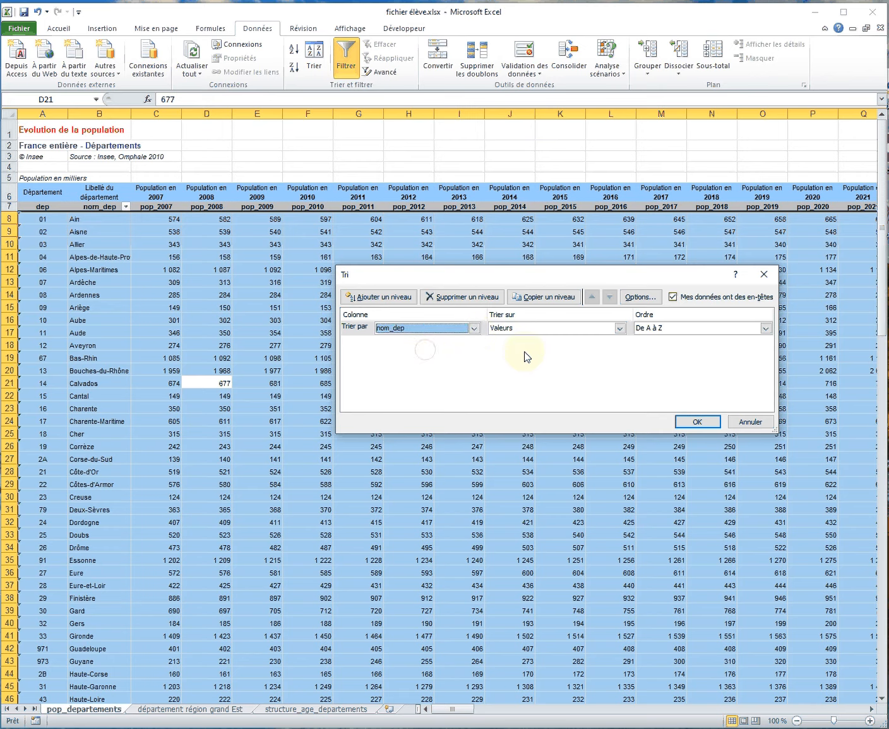
left_click(664, 328)
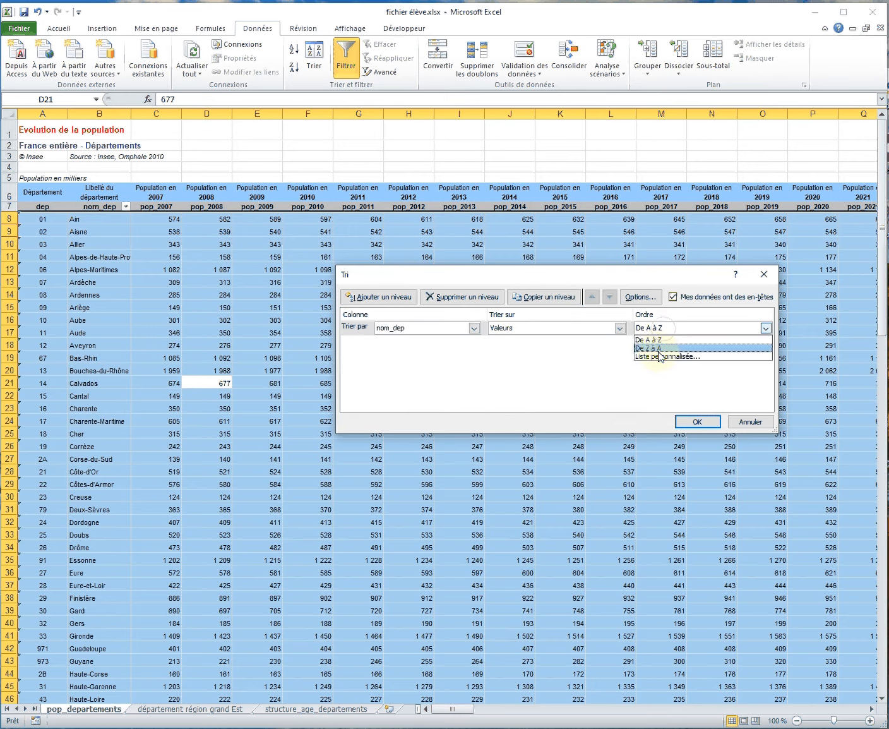
left_click(478, 333)
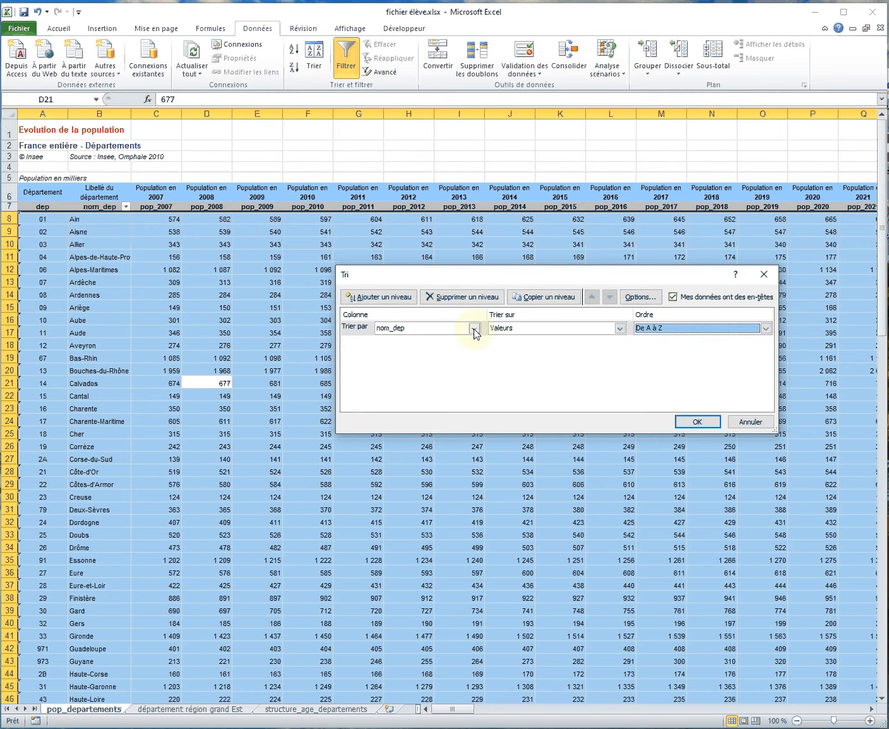
Sort the population table by pop_2007 values from largest to smallest.
left_click(475, 329)
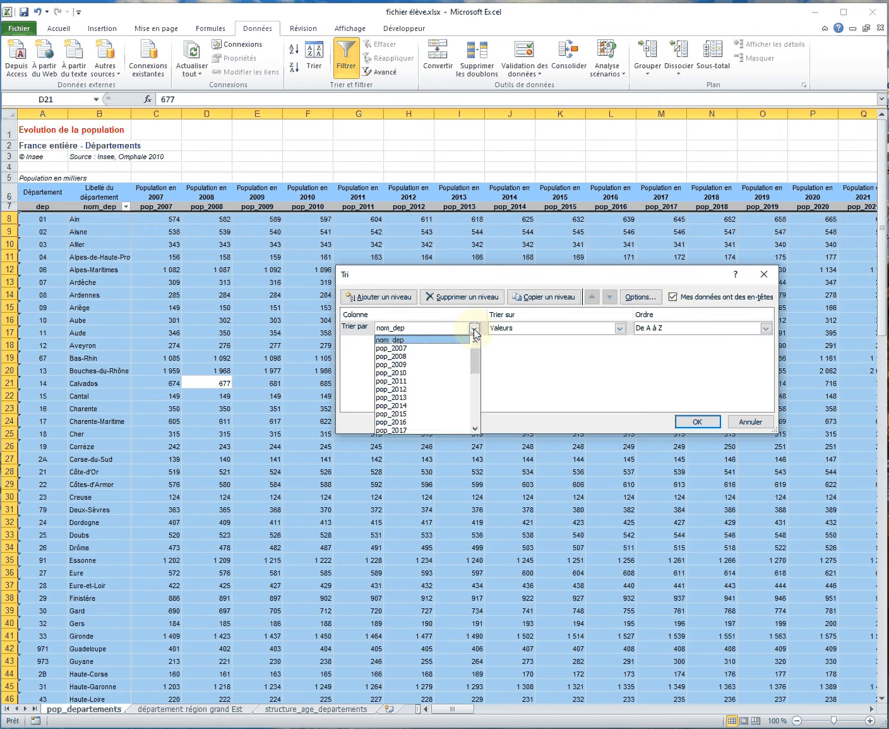
left_click(416, 348)
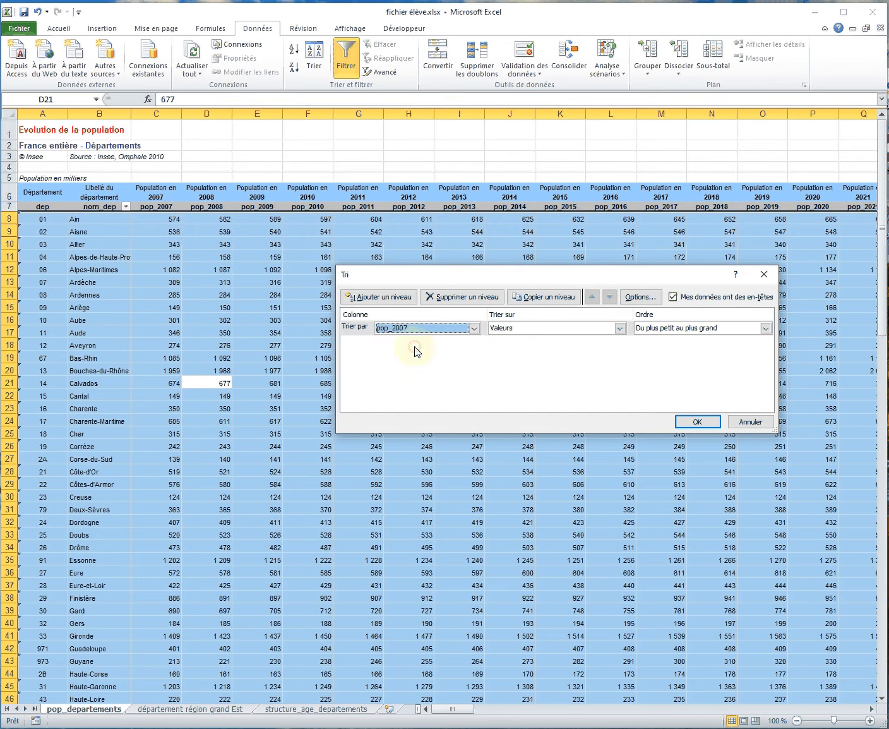
left_click(675, 329)
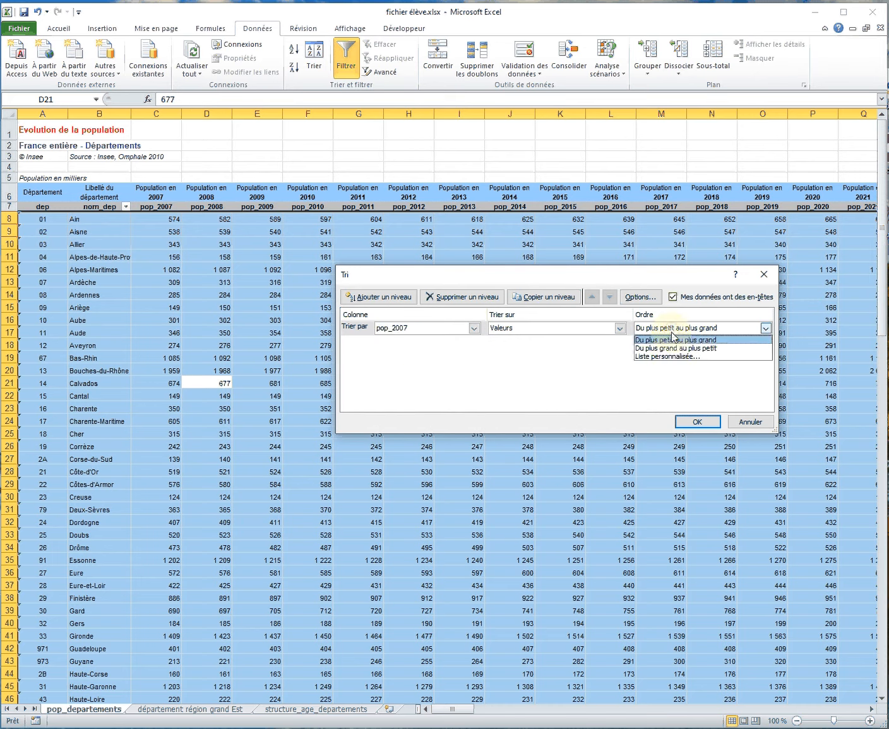
left_click(674, 348)
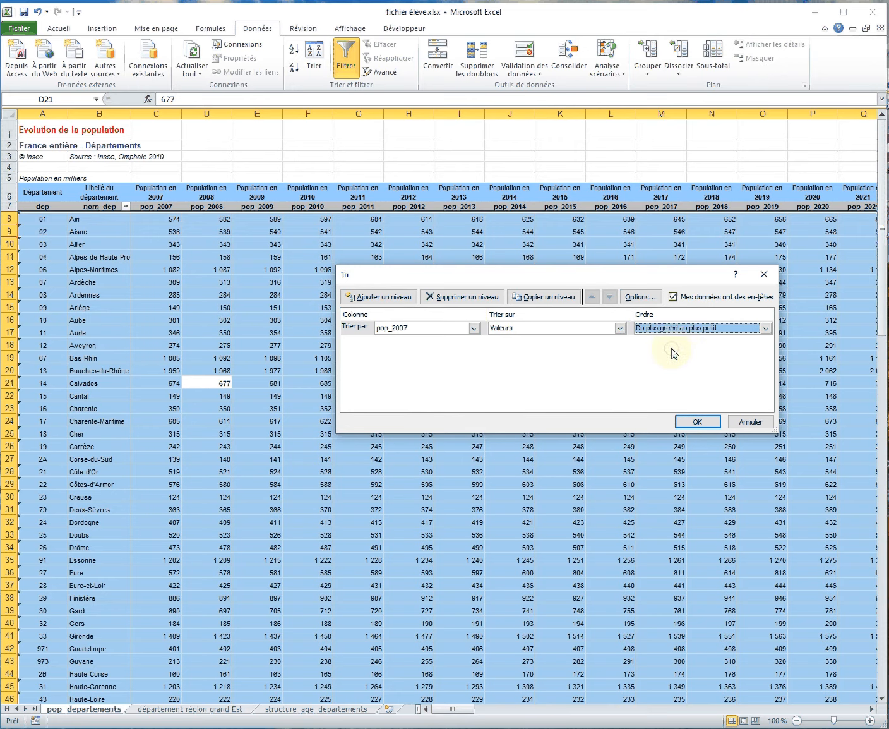
left_click(709, 426)
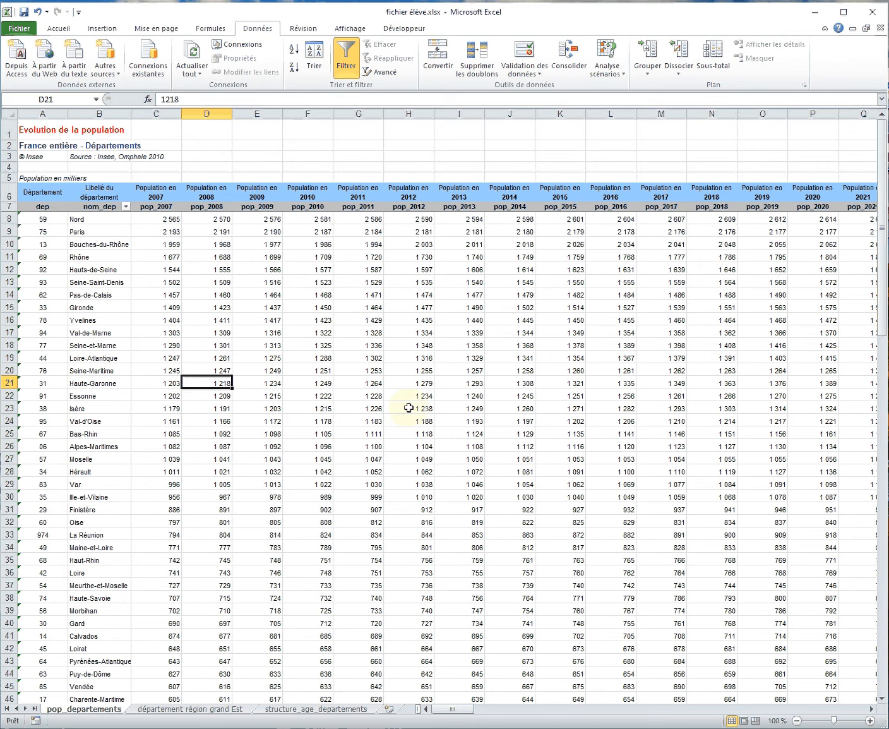
Add a second sort level on pop_2040 values from largest to smallest and apply it to the table.
left_click(315, 55)
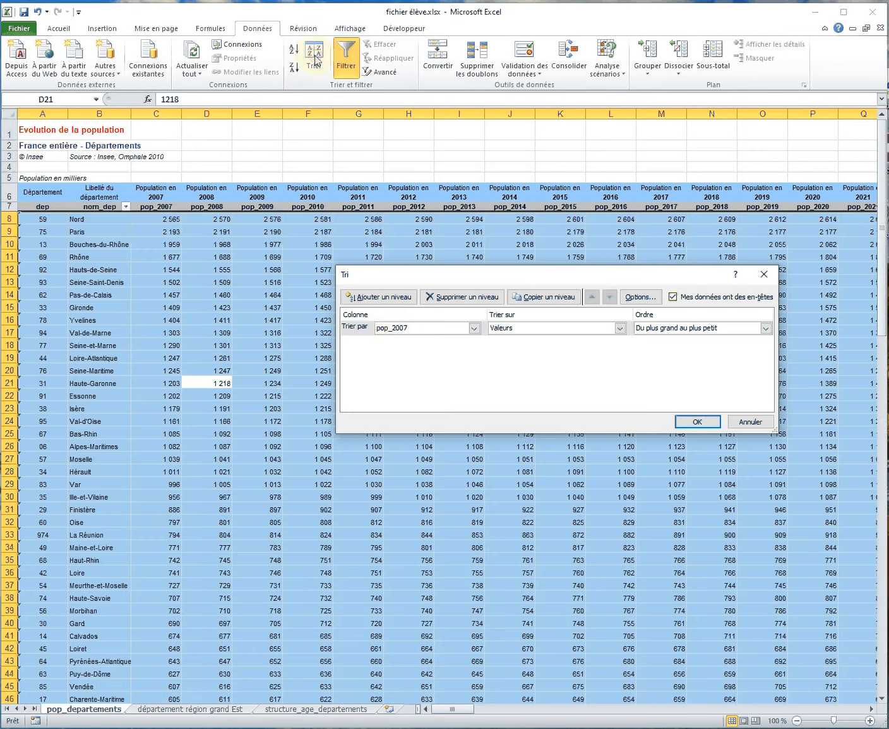
left_click(392, 298)
left_click(355, 327)
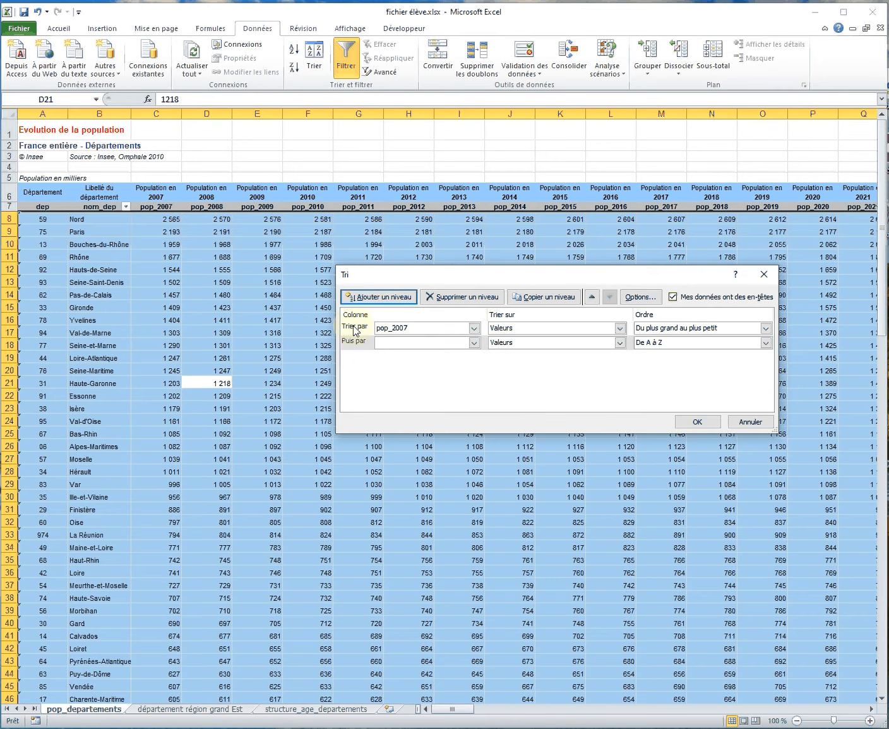
left_click(474, 343)
scroll(423, 411, "down", 2)
scroll(423, 411, "down", 6)
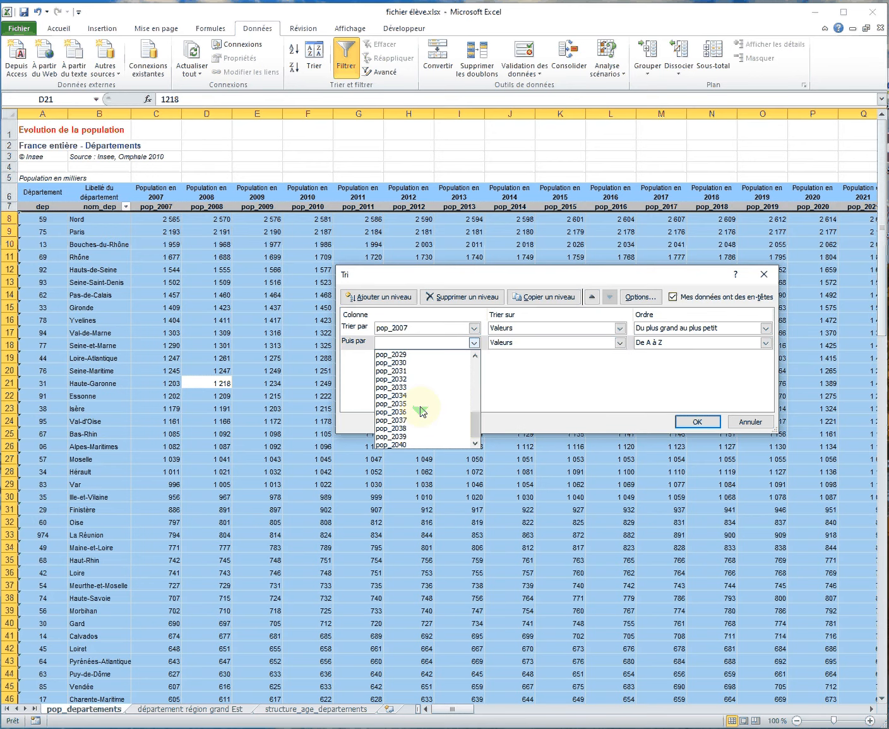
left_click(412, 444)
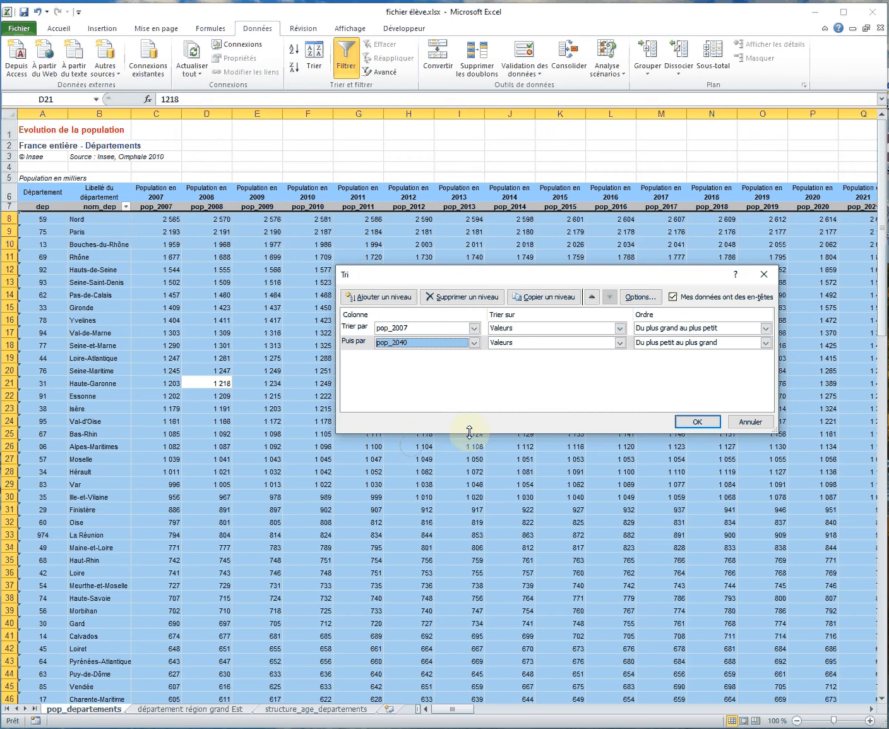
left_click(649, 345)
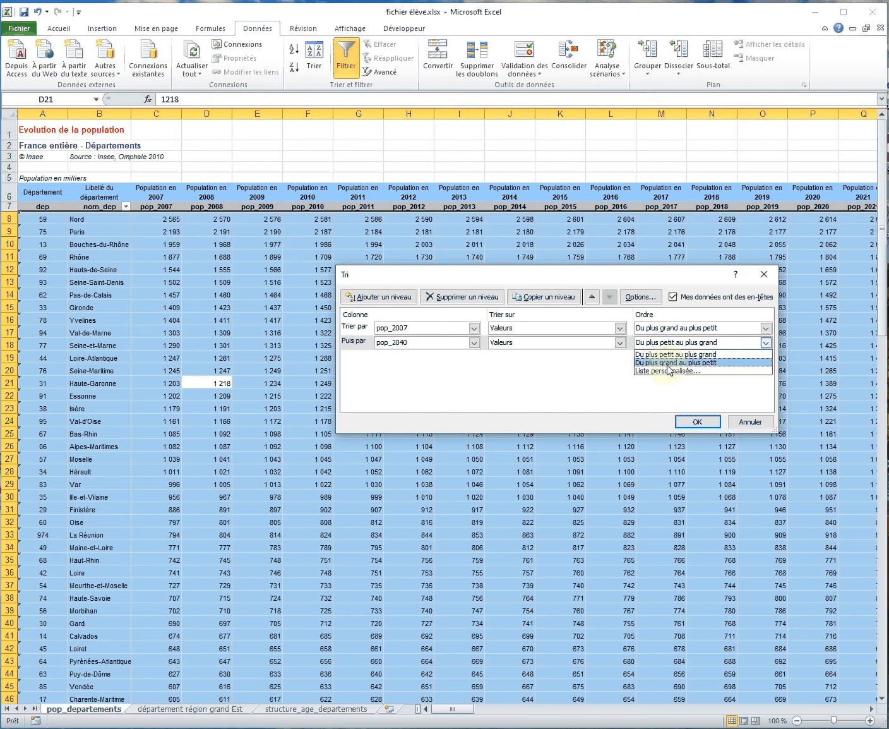
left_click(667, 365)
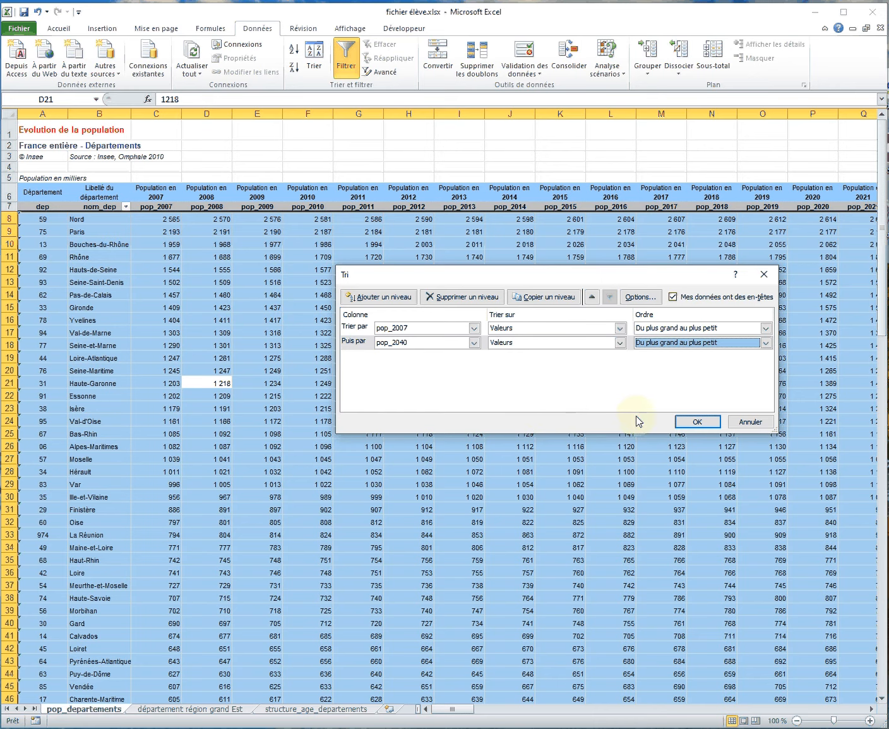
left_click(692, 422)
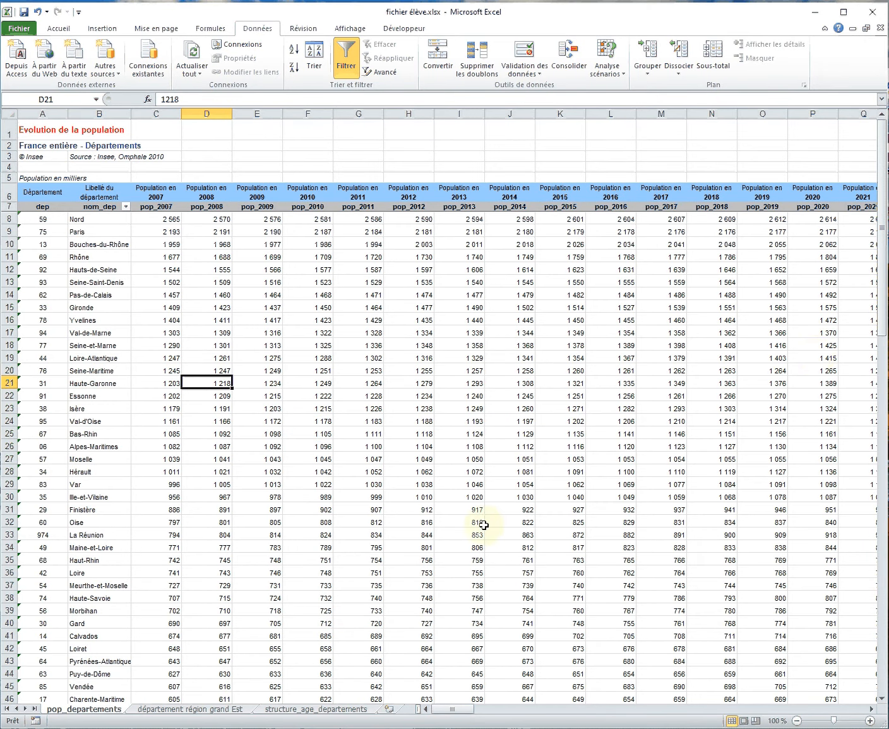
Delete the secondary pop_2040 level from the table's sort settings.
scroll(478, 529, "down", 10)
scroll(478, 531, "down", 16)
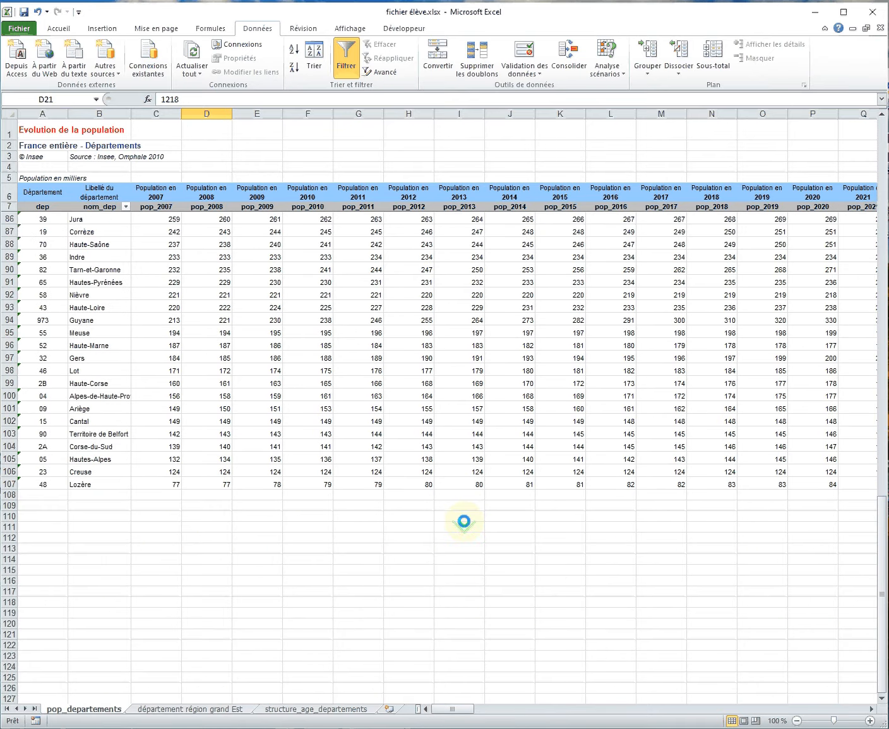
scroll(464, 521, "up", 20)
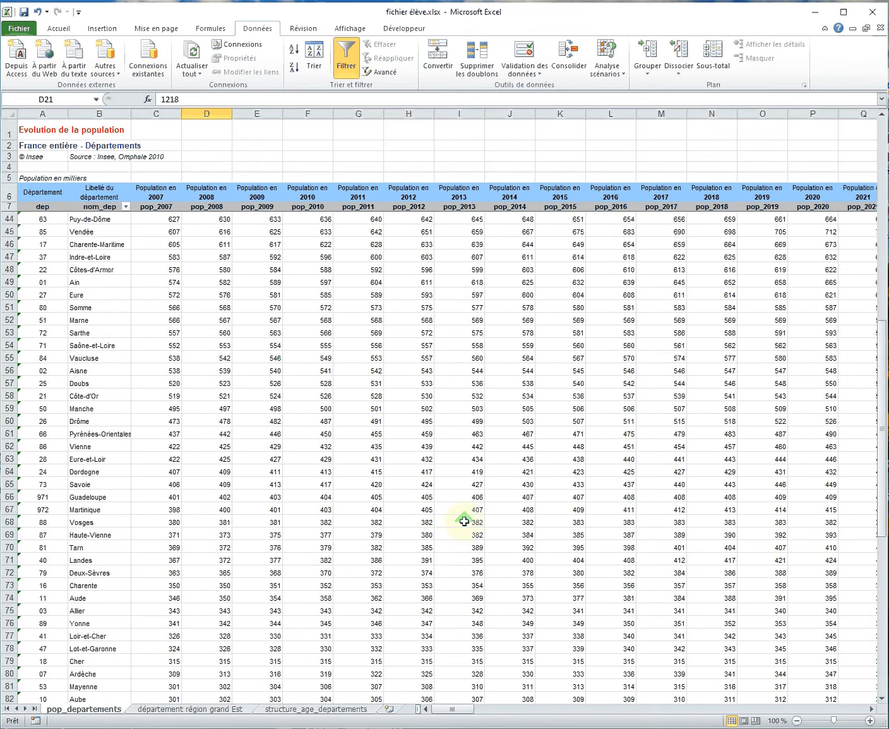
scroll(464, 521, "up", 2)
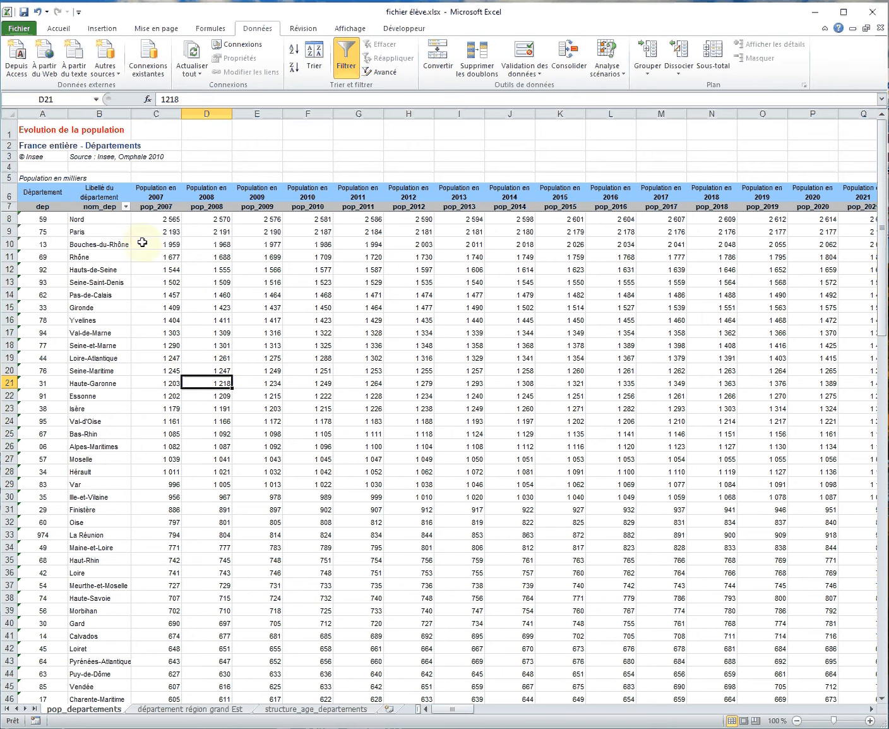
left_click(314, 62)
left_click(354, 346)
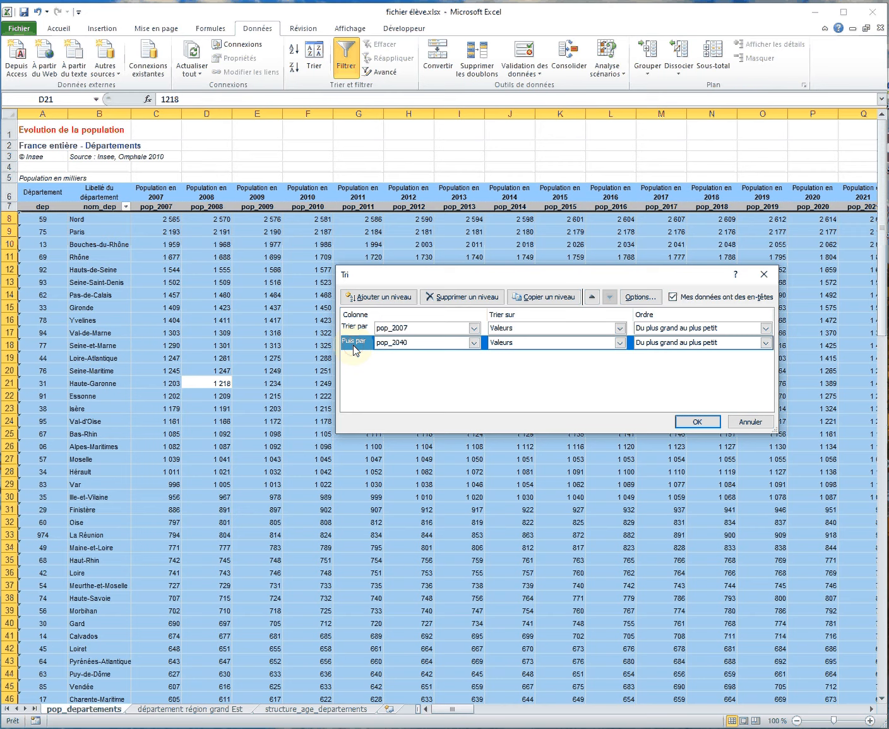
left_click(455, 297)
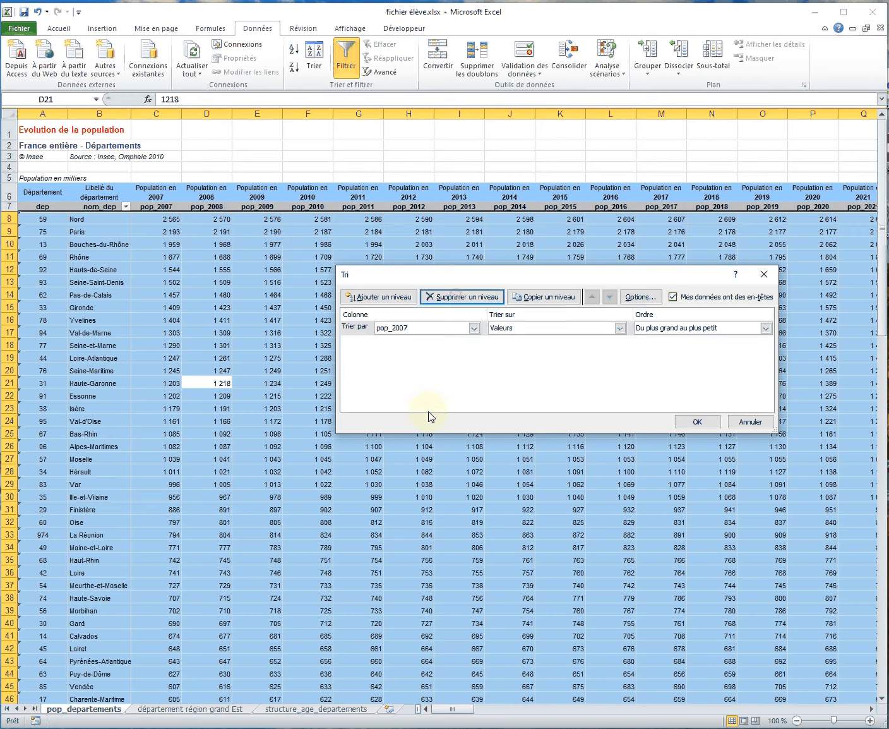
Sort the population table by nom_dep values from A to Z.
left_click(473, 327)
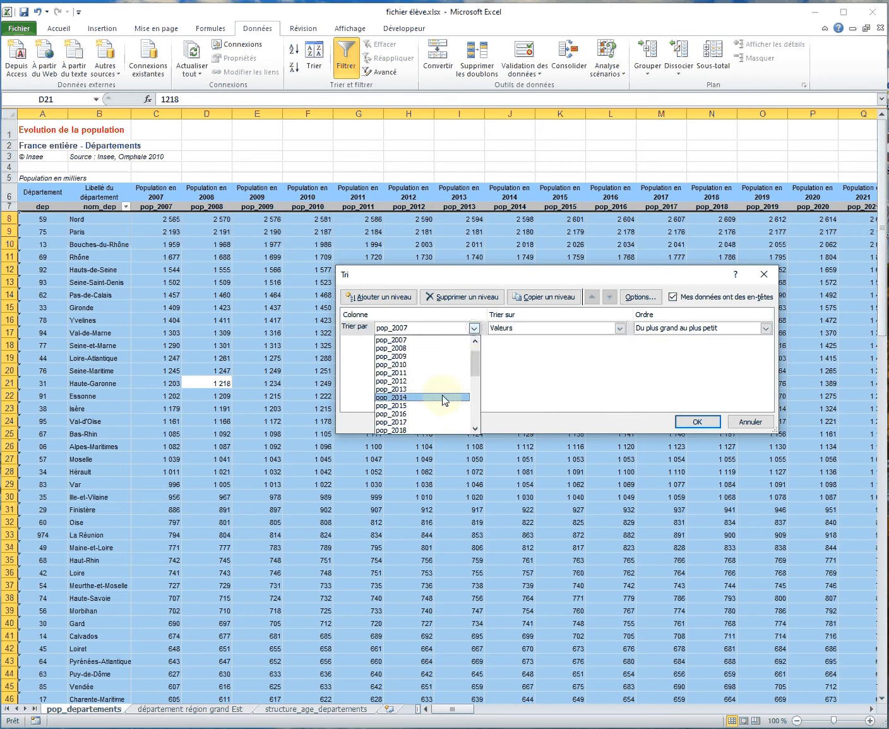
left_click(404, 348)
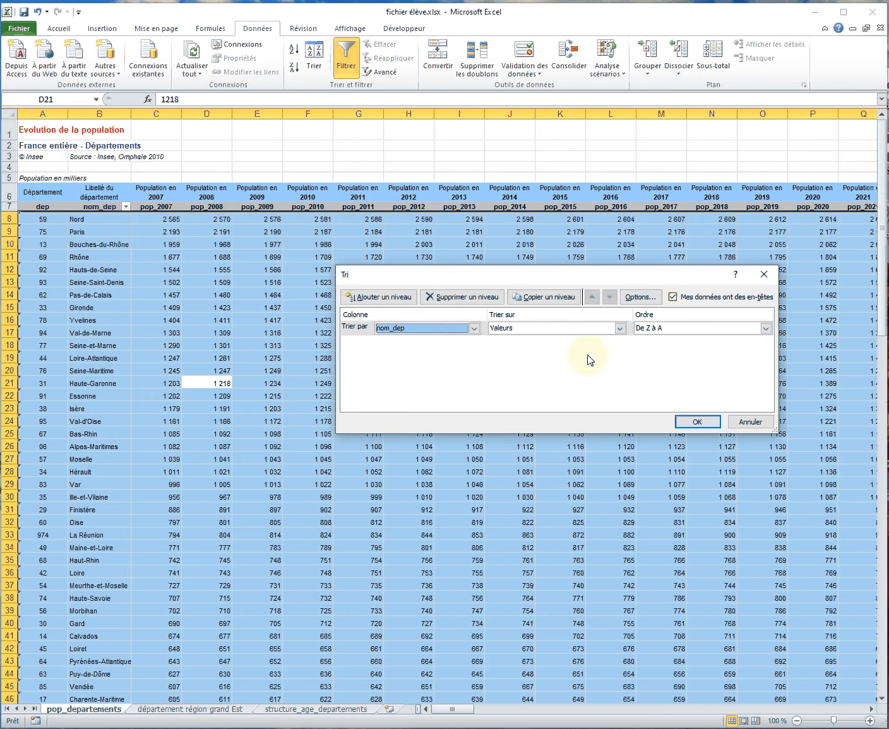
left_click(672, 327)
left_click(680, 342)
left_click(698, 421)
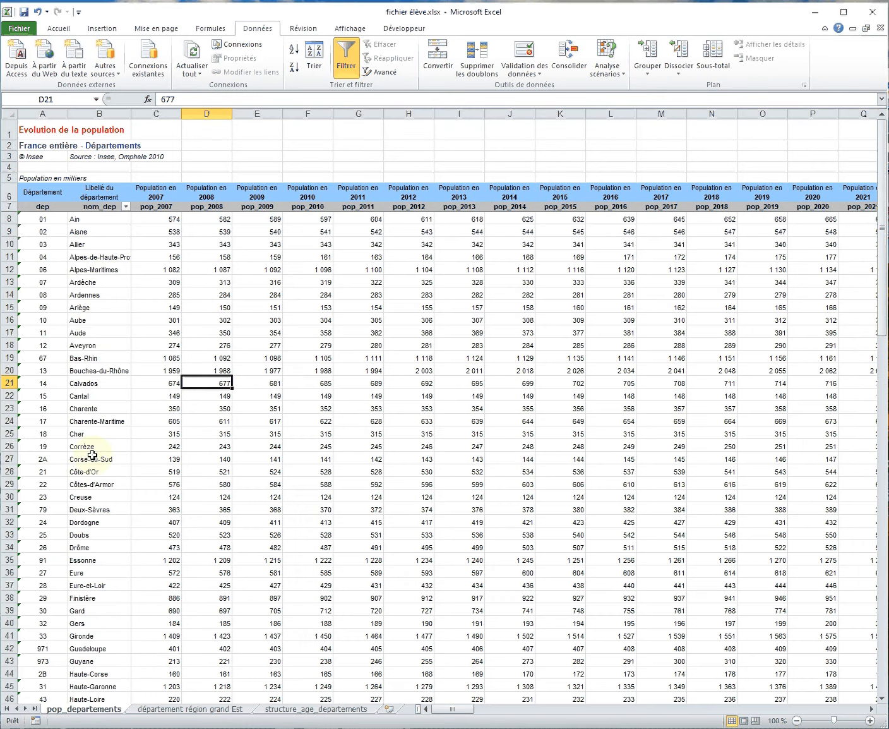